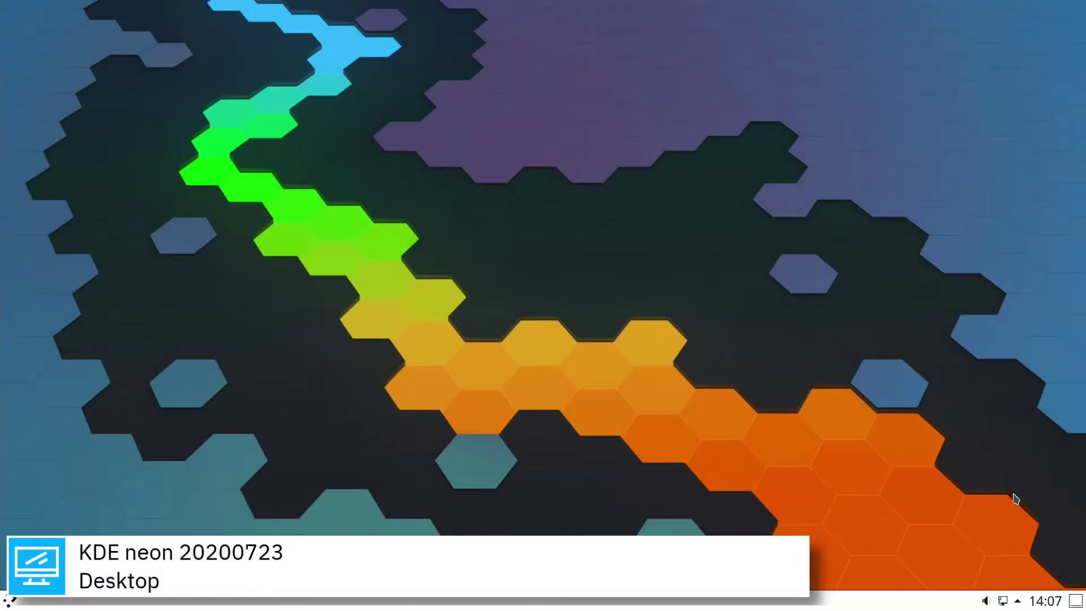
Check the calendar, the hidden status and notification entries, and the network connections in the system tray.
left_click(1038, 604)
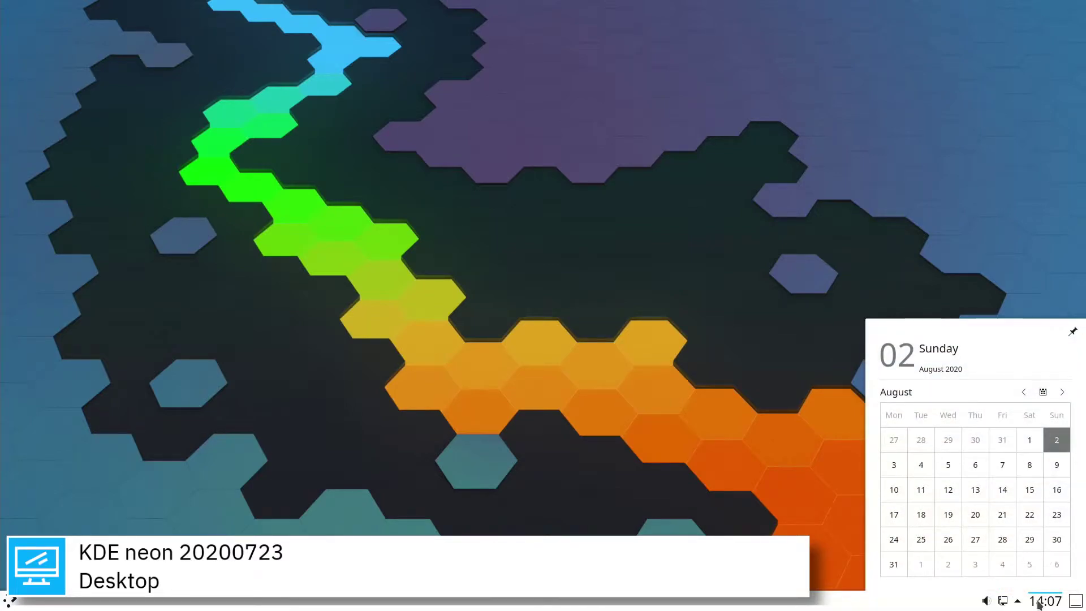
left_click(1038, 605)
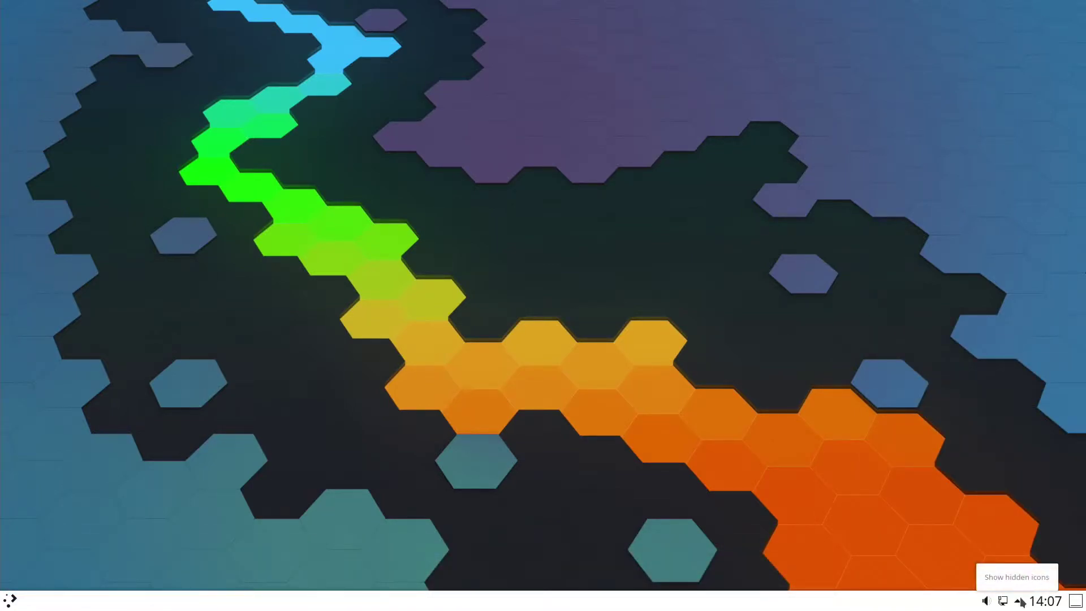
left_click(1019, 601)
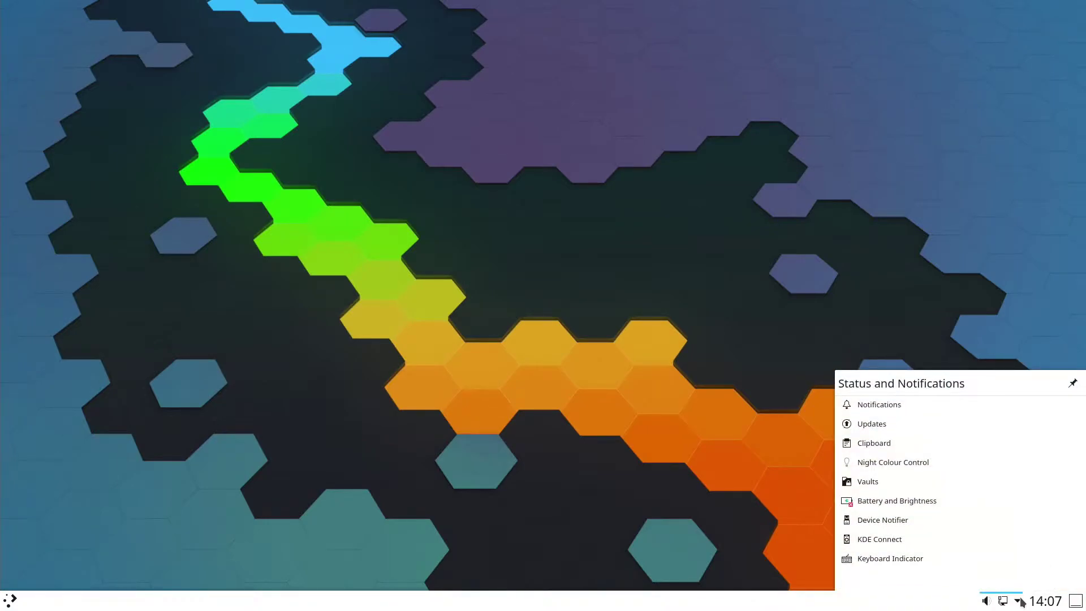
left_click(1020, 601)
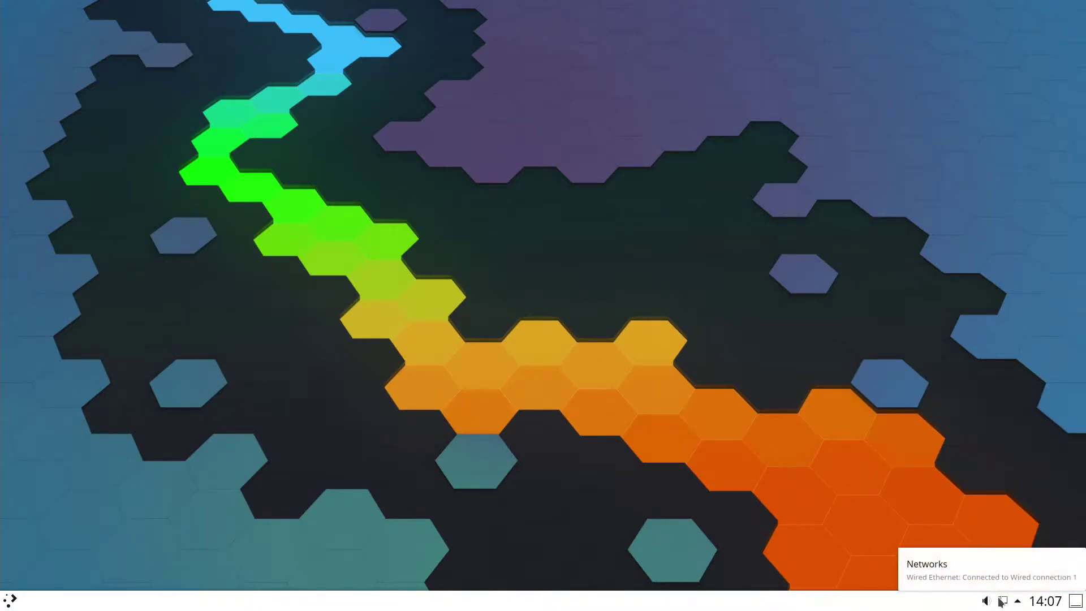
left_click(1002, 601)
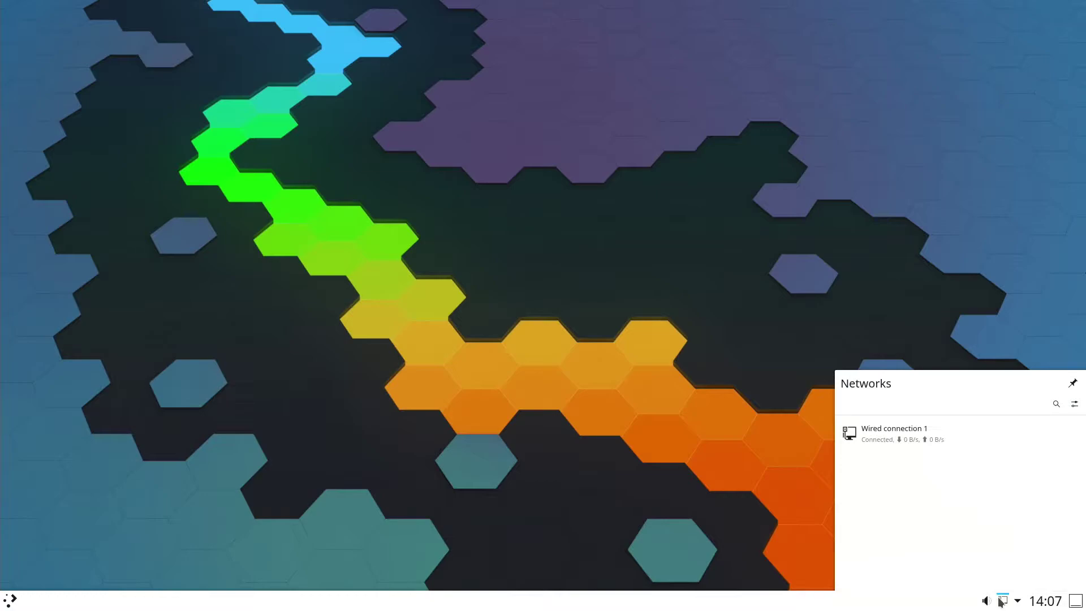
left_click(1002, 602)
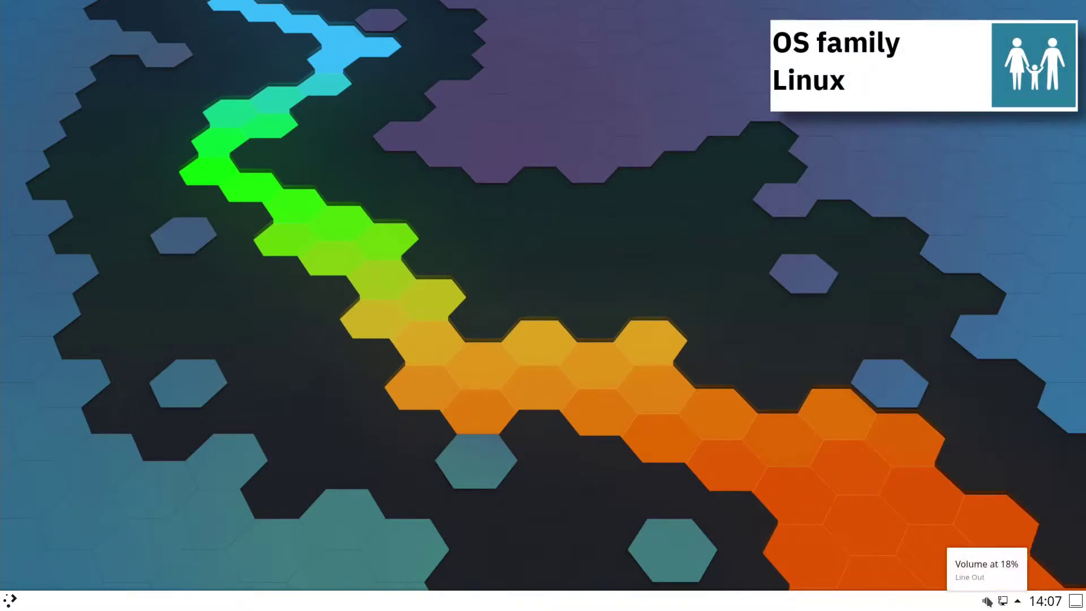
Raise the Line Out audio volume to 58% and close the volume controls.
left_click(987, 600)
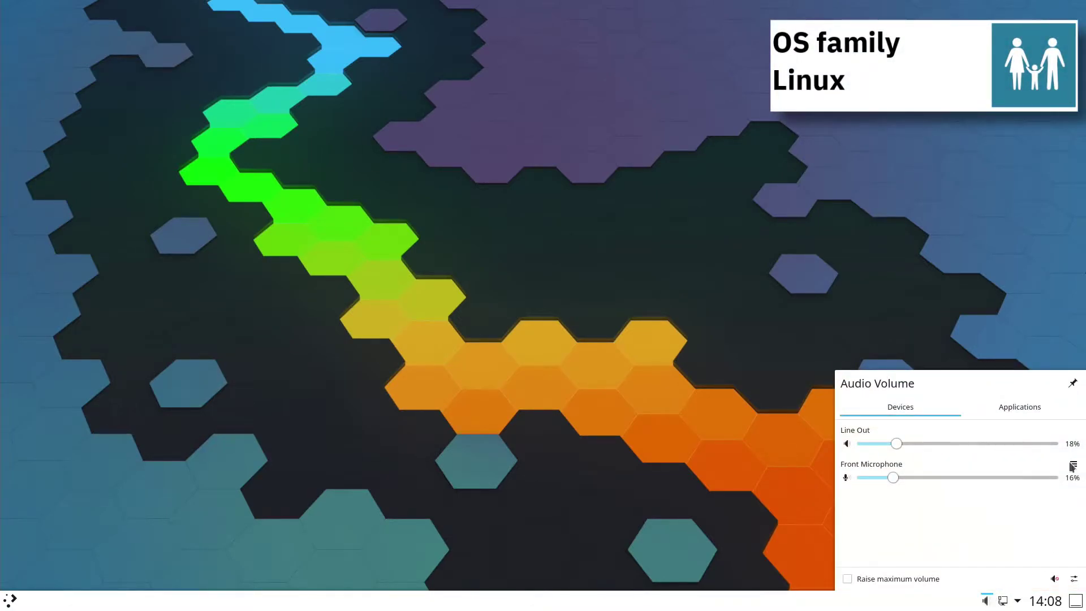
left_click_drag(890, 445, 973, 450)
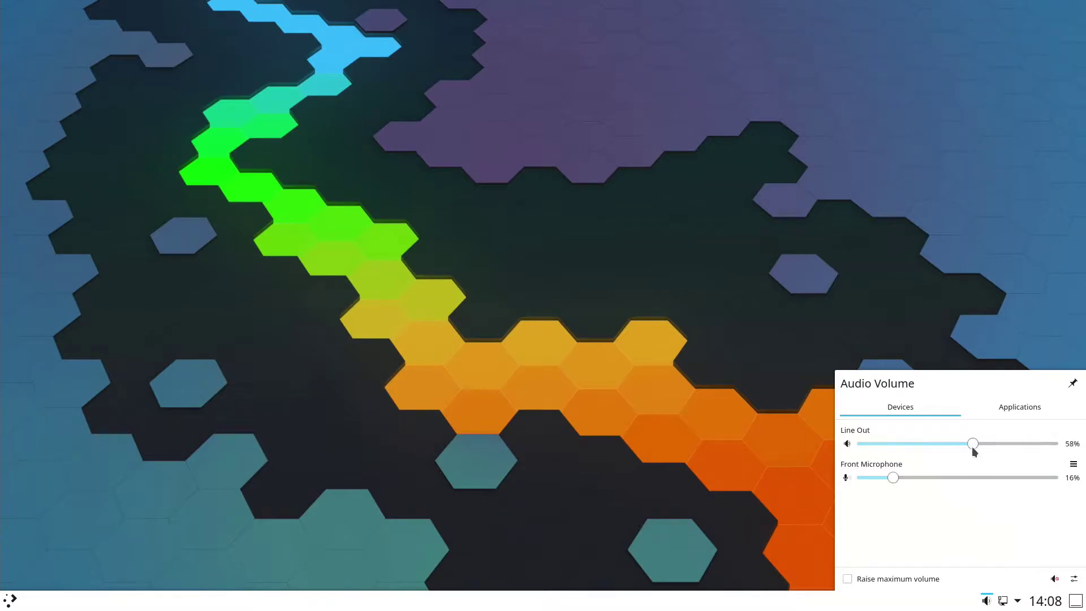
left_click(967, 348)
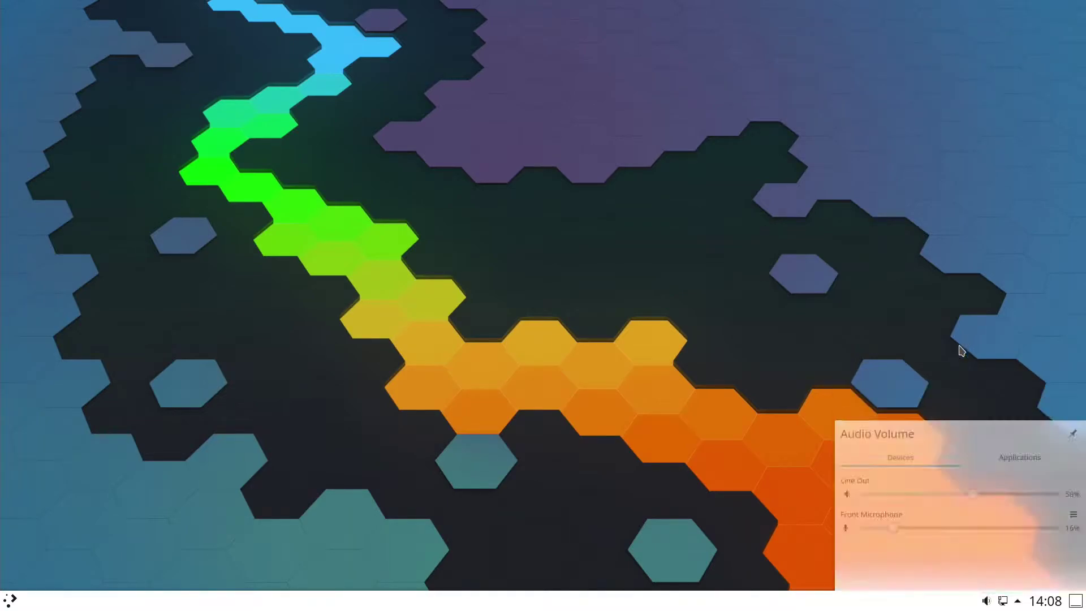
right_click(261, 113)
left_click(84, 320)
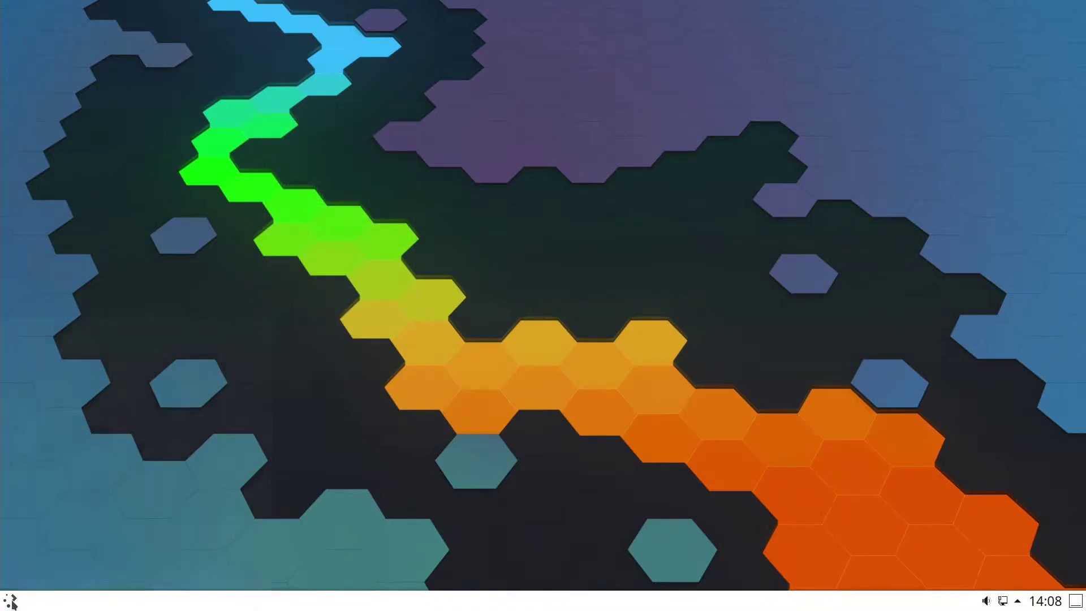
Look through the launcher's Applications, Computer, History and Leave sections, and bring up the Shut Down screen before cancelling it.
left_click(10, 601)
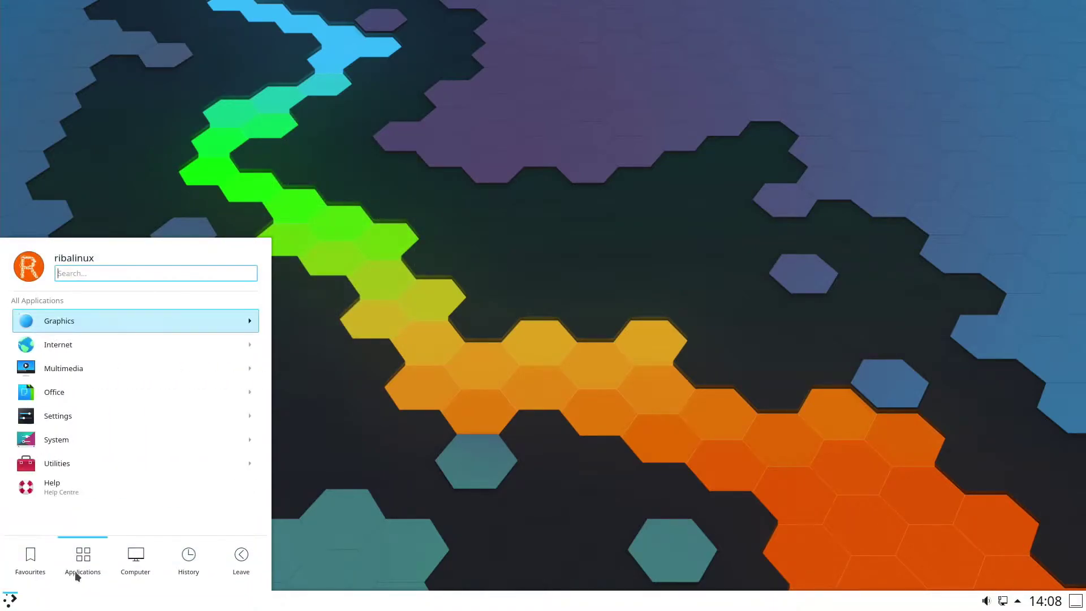
mouse_move(129, 575)
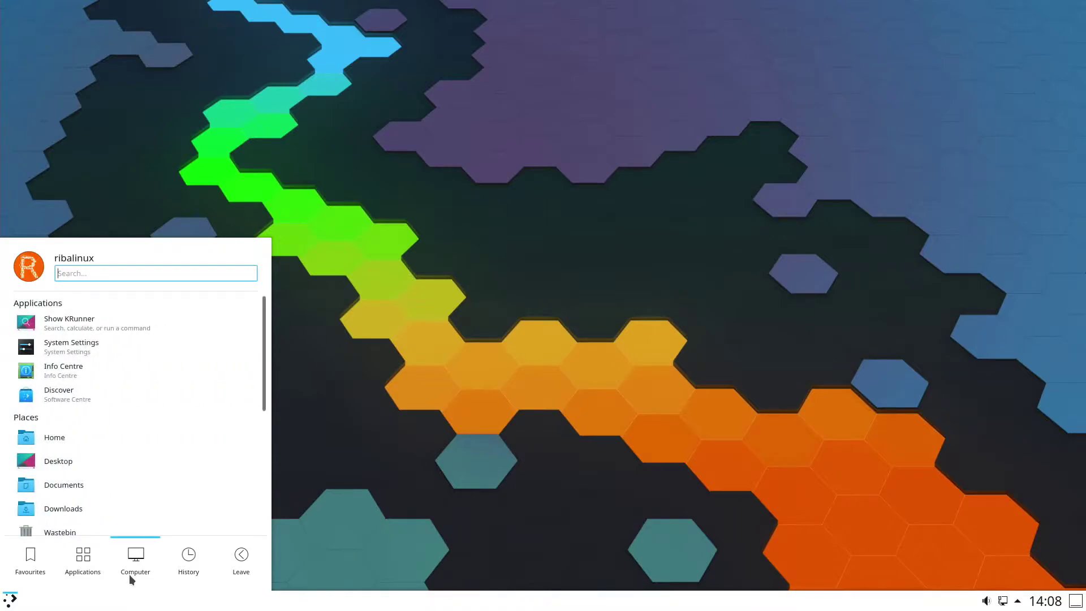
mouse_move(185, 576)
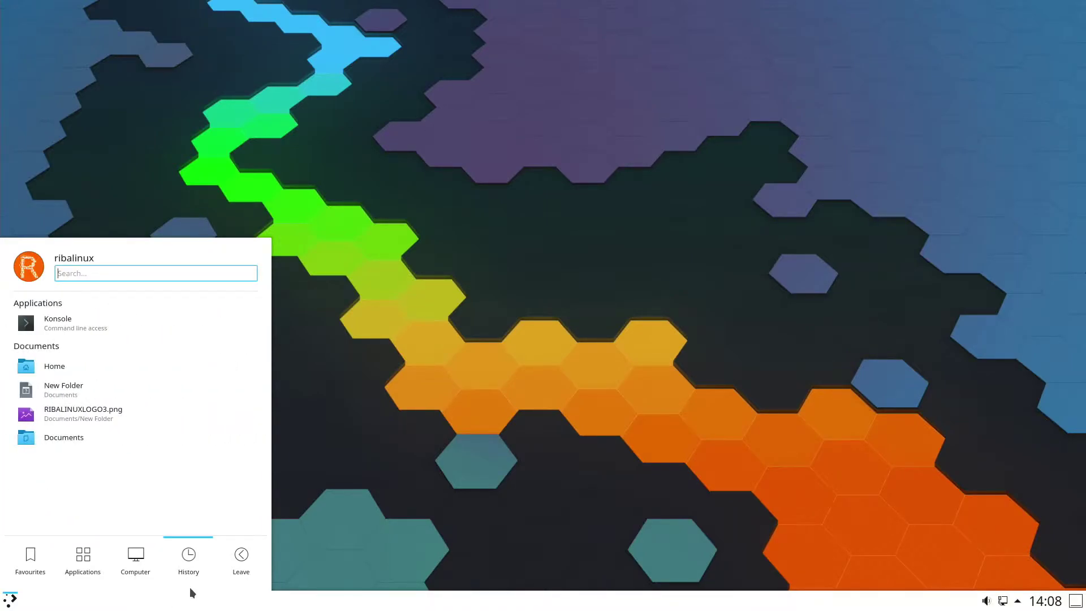
mouse_move(240, 578)
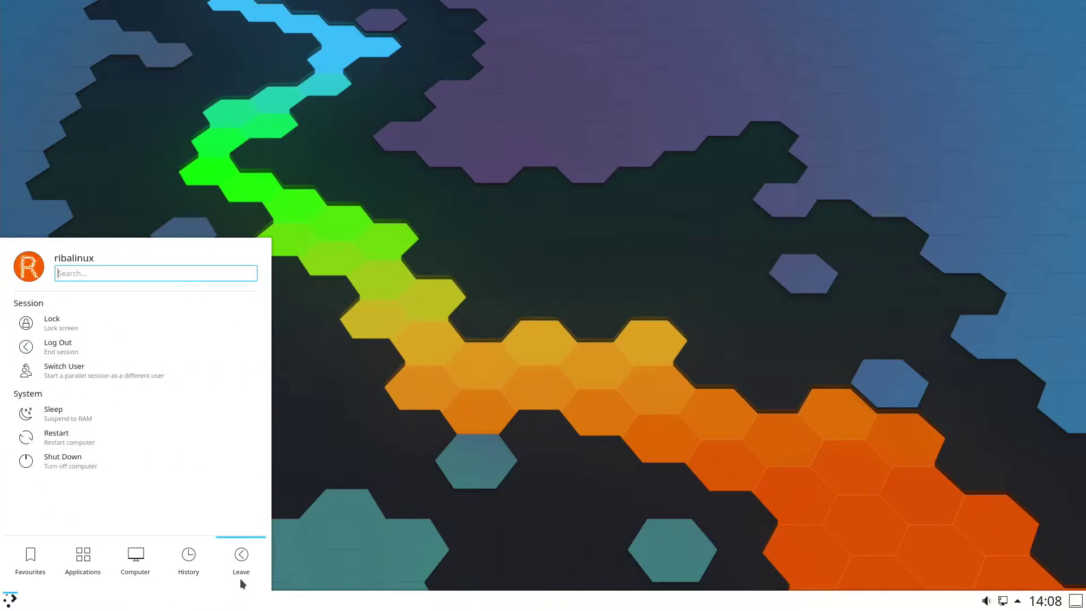
left_click(212, 464)
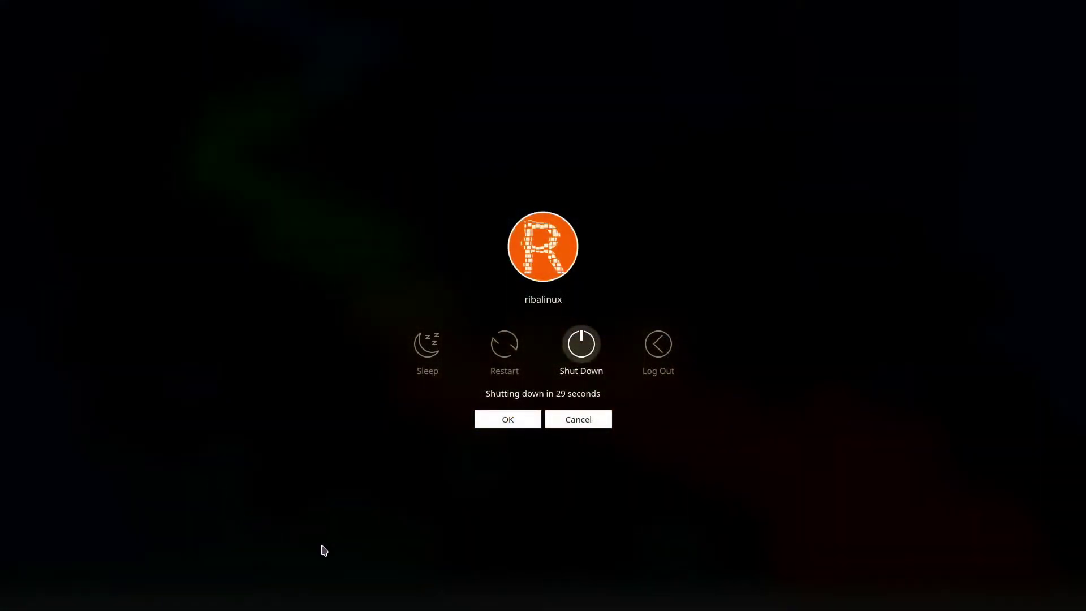
left_click(581, 425)
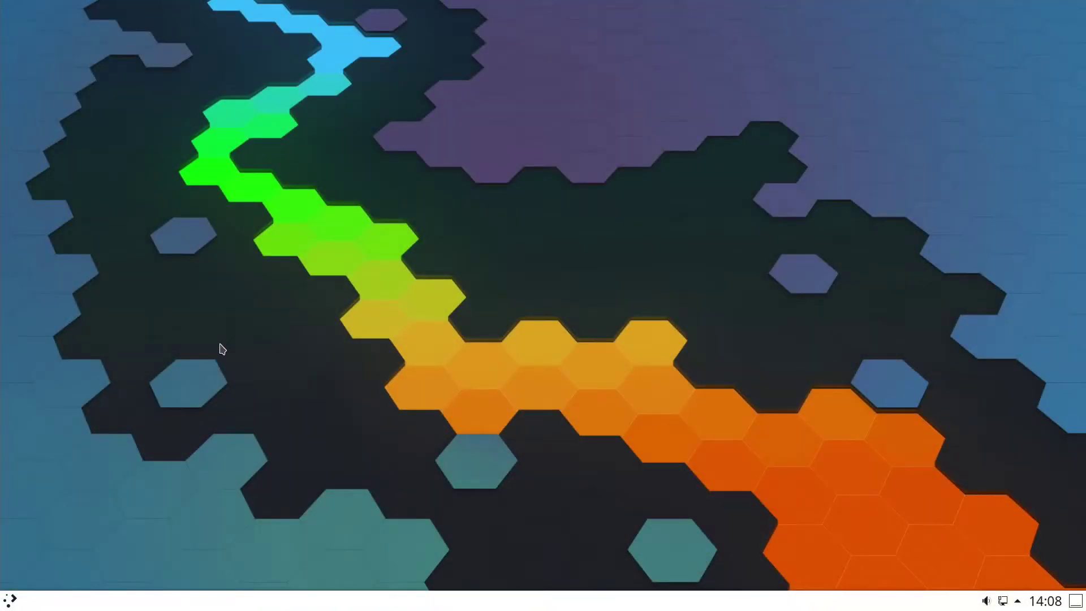
Search KRunner for "kon", launch Konsole from it, and move the terminal window away from the screen corner.
key("alt+space")
type("kon")
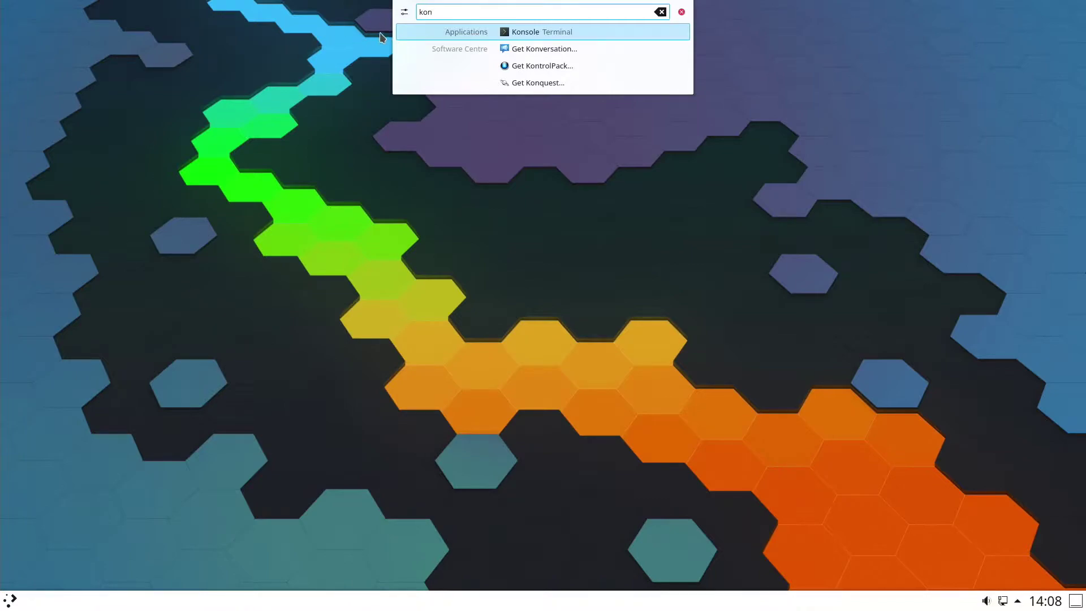
key("Return")
left_click_drag(224, 31, 424, 101)
Launch the Dolphin file manager from the application launcher and place its window partly over Konsole.
left_click(10, 601)
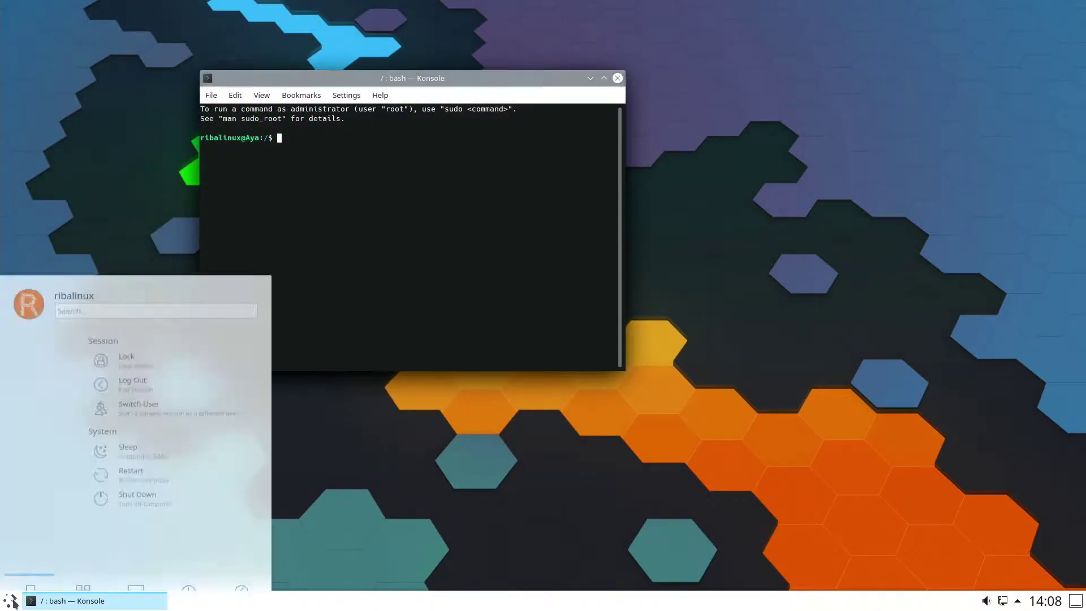
left_click(131, 362)
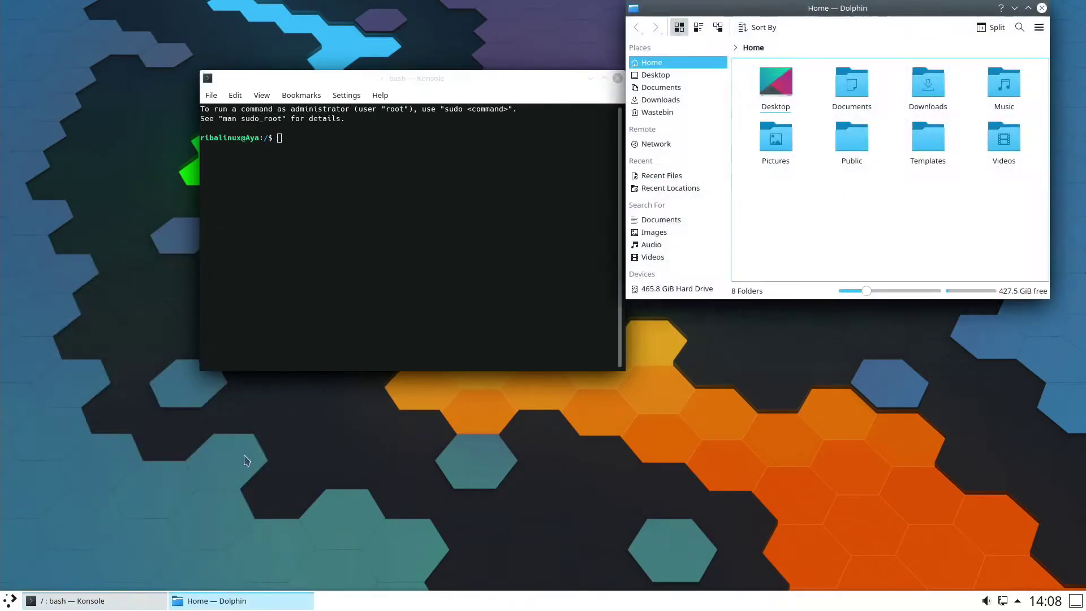
left_click_drag(736, 22, 398, 138)
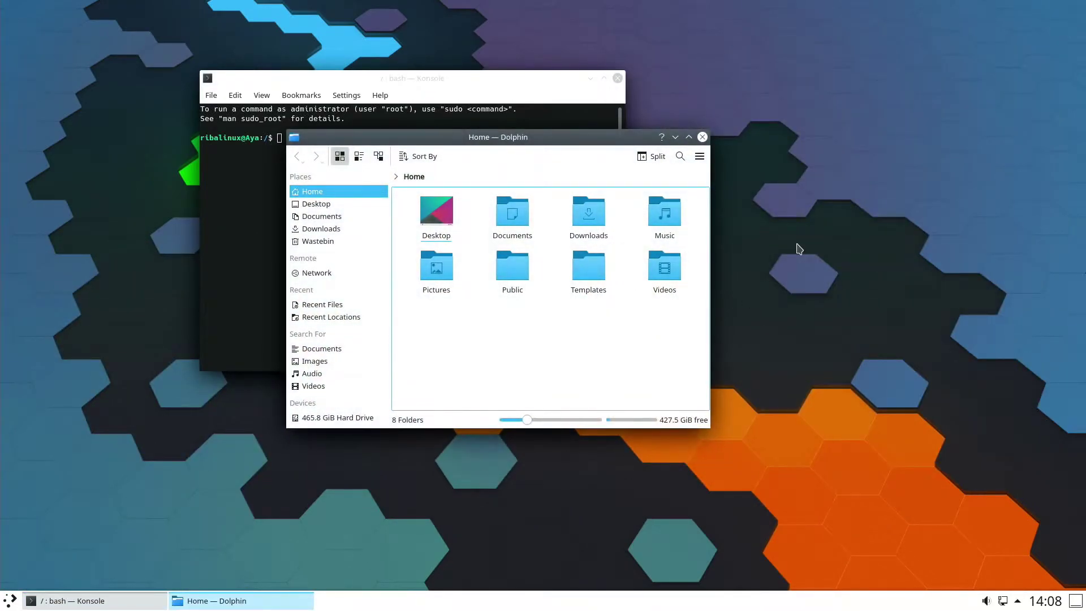
Switch between the open Dolphin and Konsole windows with the task switcher.
key("alt+Tab")
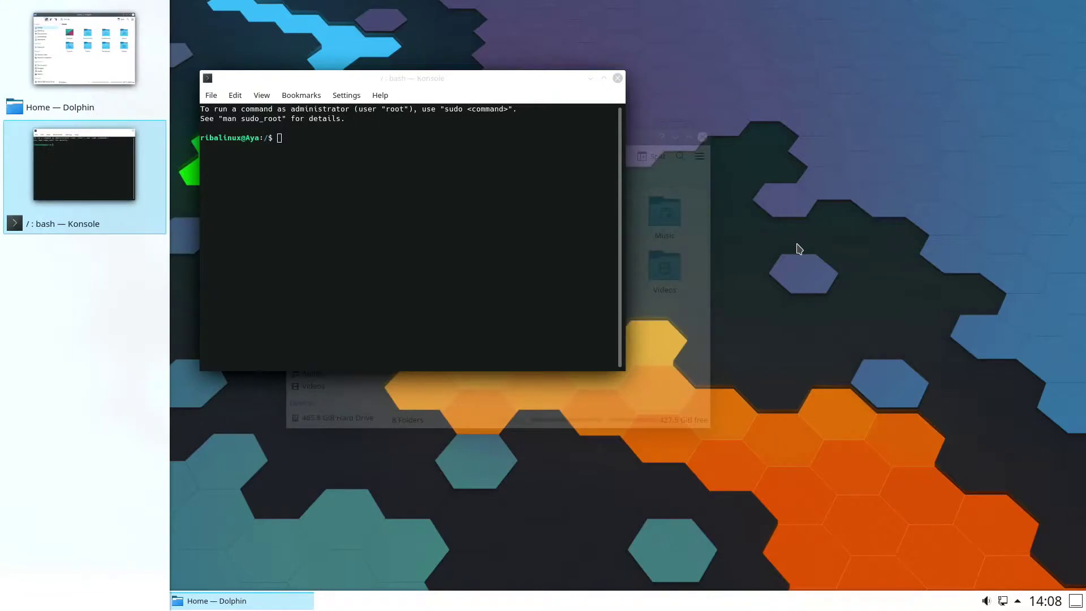
key("alt+Tab")
key("alt+Tab")
Tile Konsole on the left half of the screen and Dolphin on the right, cycling Dolphin through the top, left, bottom and right halves.
left_click_drag(435, 78, 22, 179)
left_click_drag(554, 141, 1084, 187)
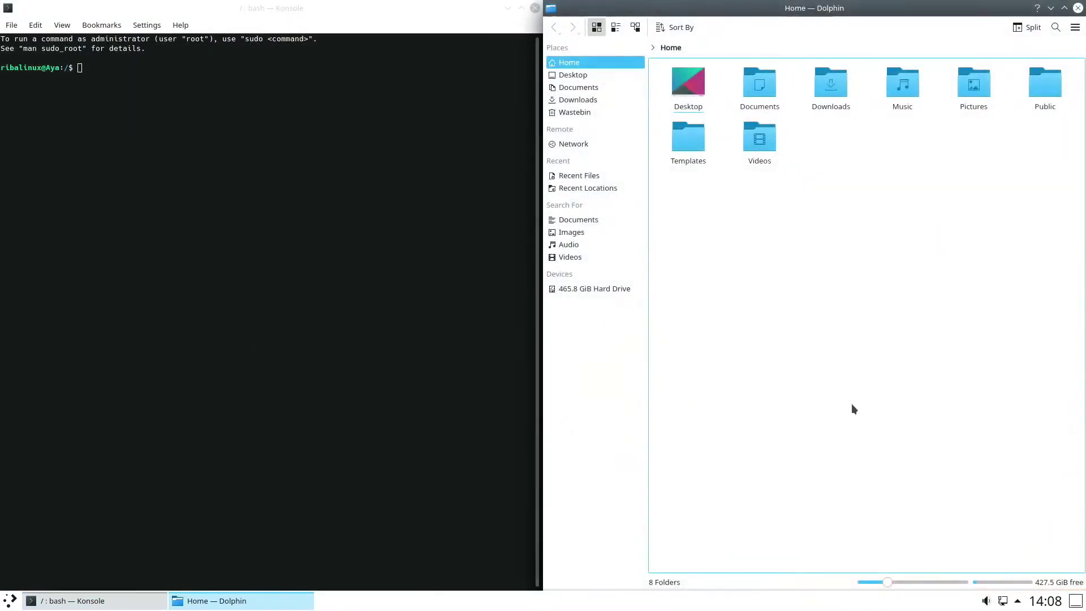
key("super+Up")
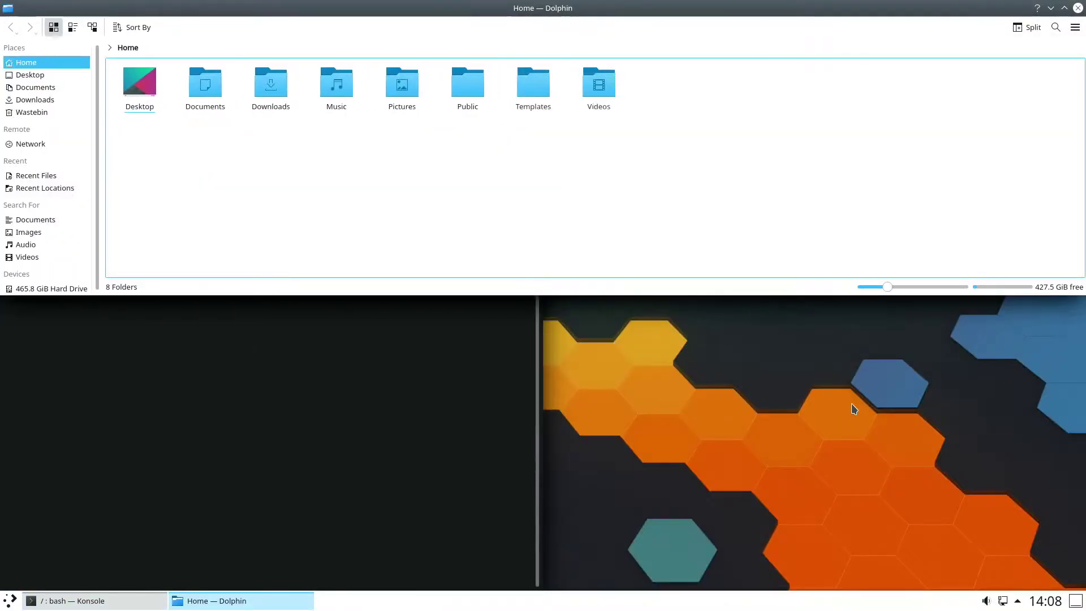
key("super+Left")
key("super+Down")
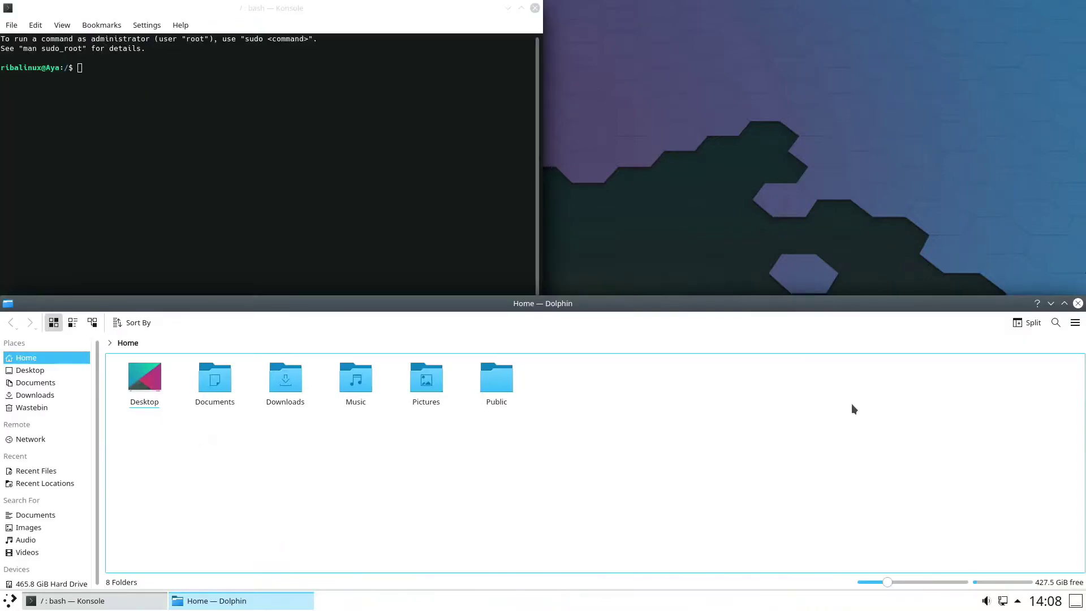
key("super+Right")
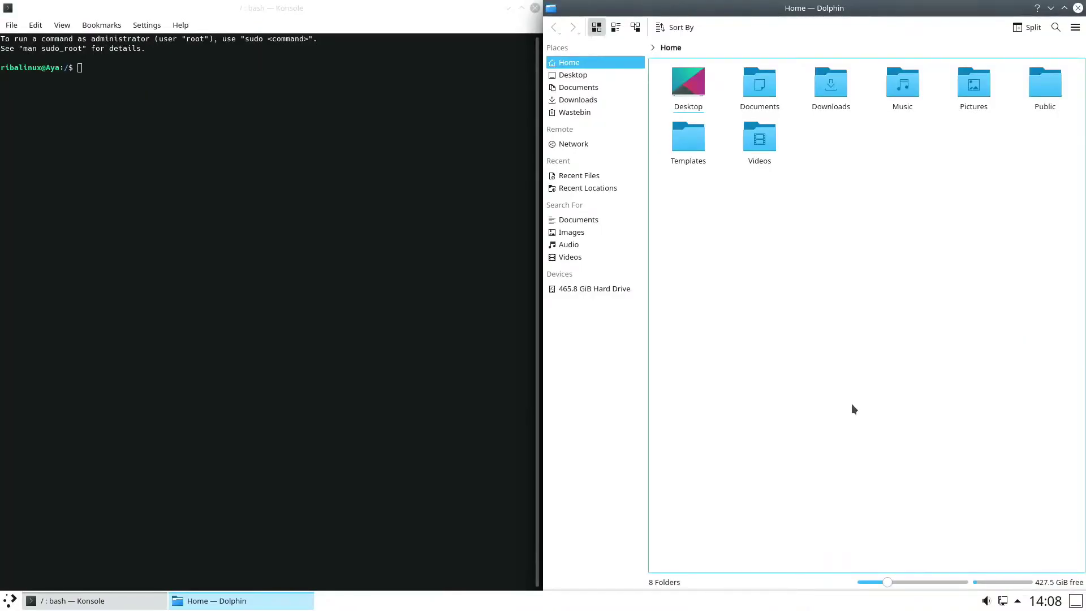
Return the tiled Dolphin and Konsole windows to floating, closing Konsole and leaving Dolphin near the middle of the screen.
left_click_drag(855, 8, 461, 180)
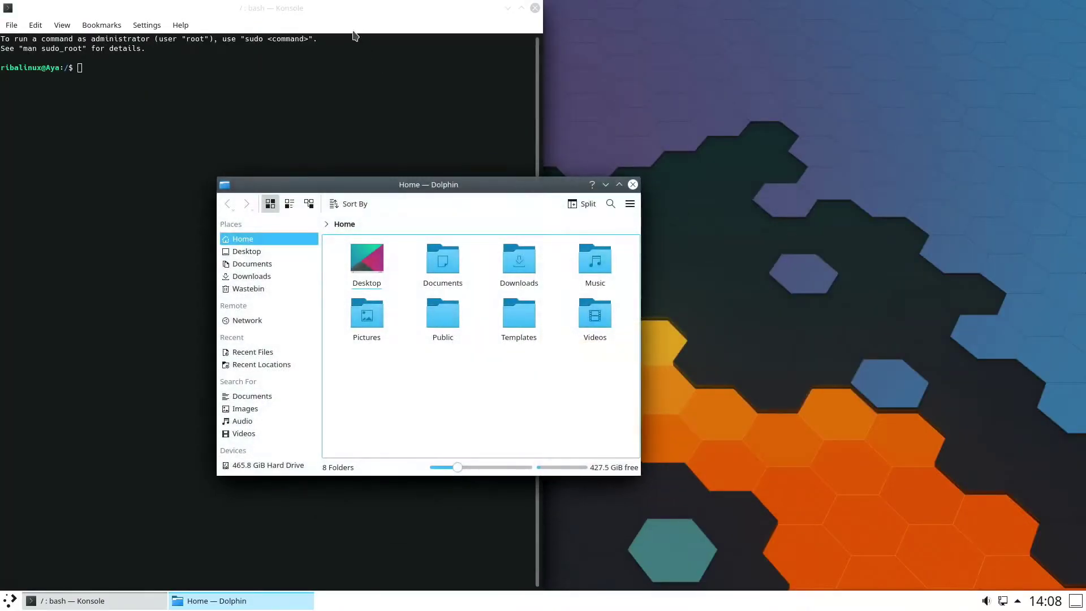
left_click_drag(422, 12, 484, 109)
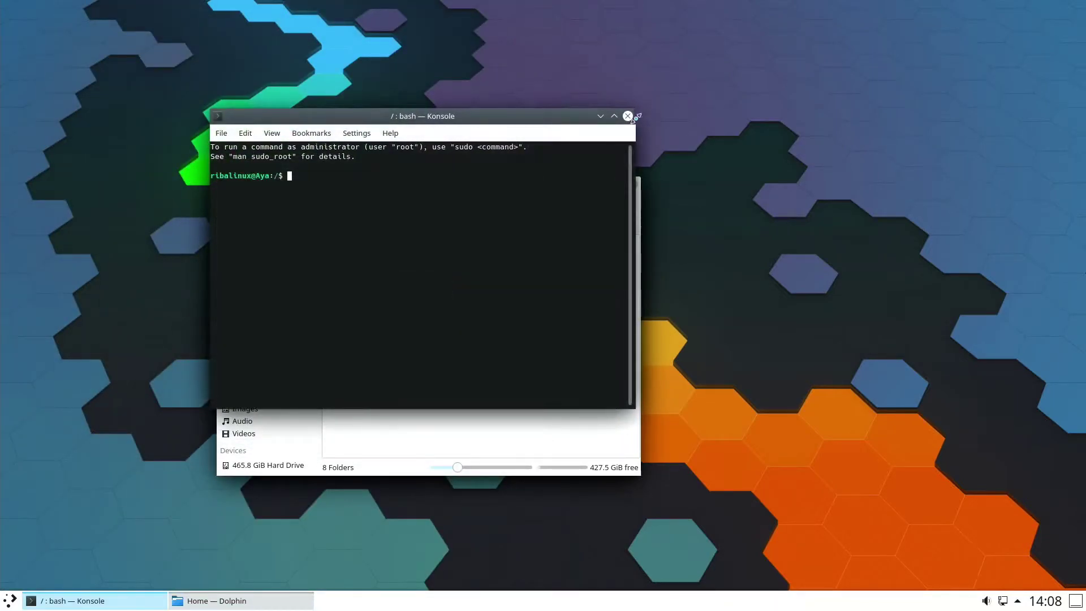
left_click(628, 116)
left_click_drag(501, 188, 599, 122)
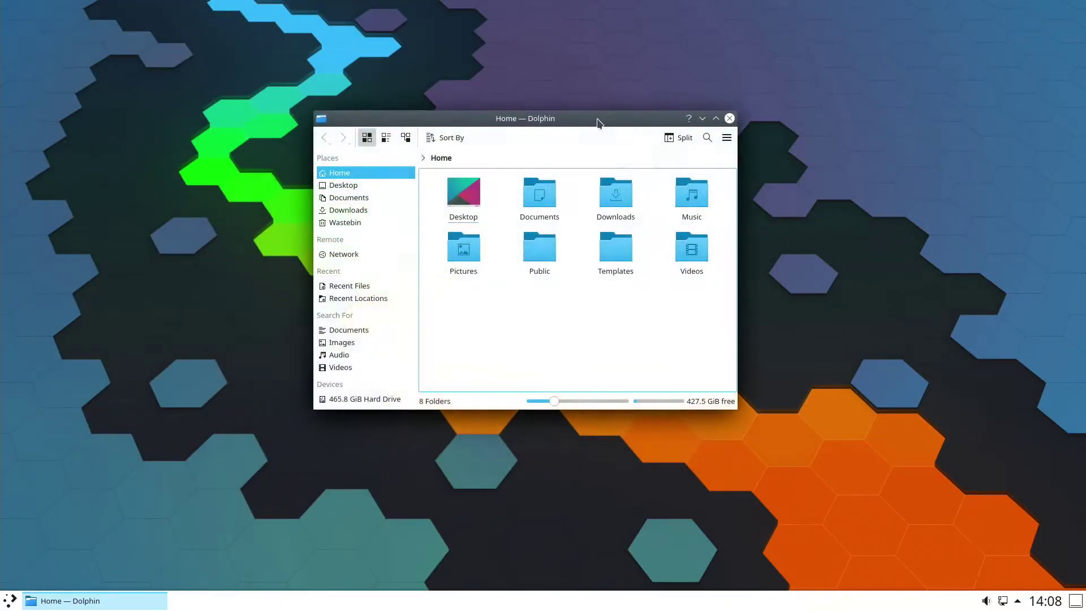
Enlarge the folder icons in Dolphin by one zoom level and reduce them again.
scroll(569, 403, "up", 1)
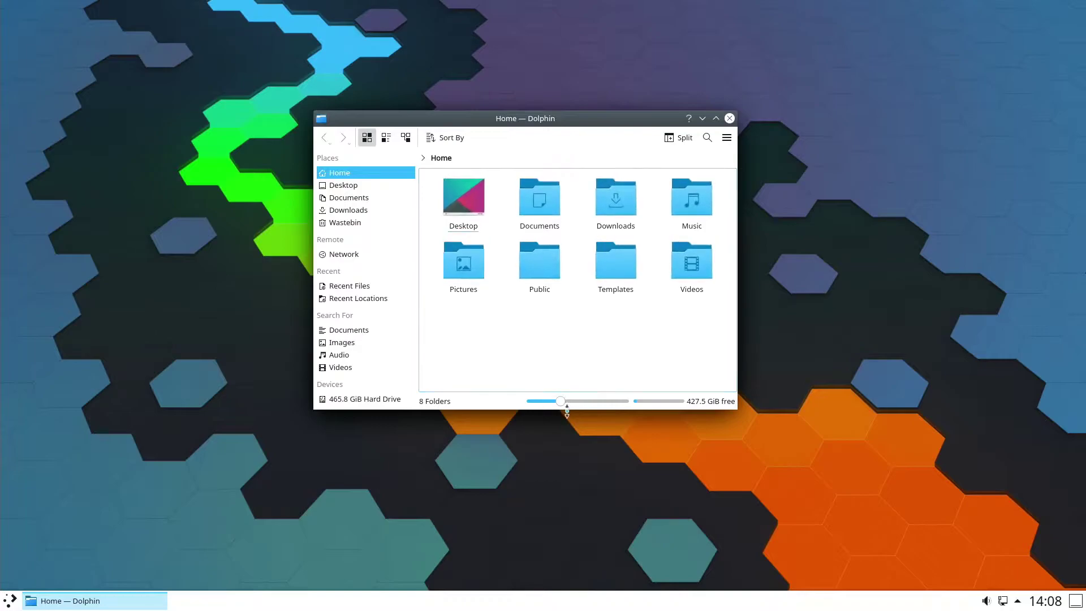
scroll(548, 402, "down", 1)
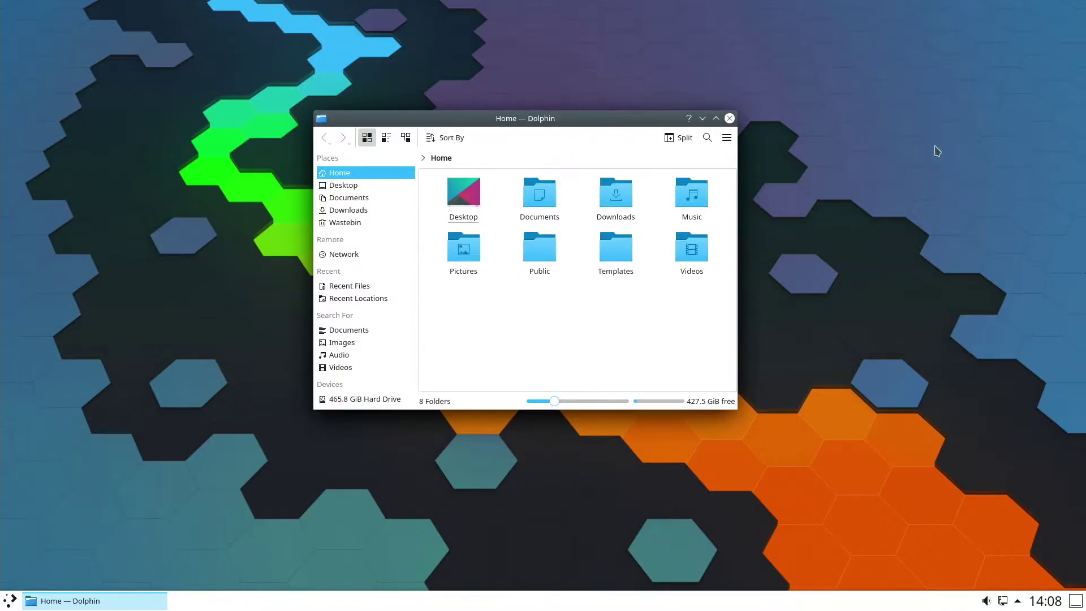
Look at Dolphin's main menu and its file search options, closing each again.
left_click(727, 138)
left_click(728, 140)
left_click(706, 139)
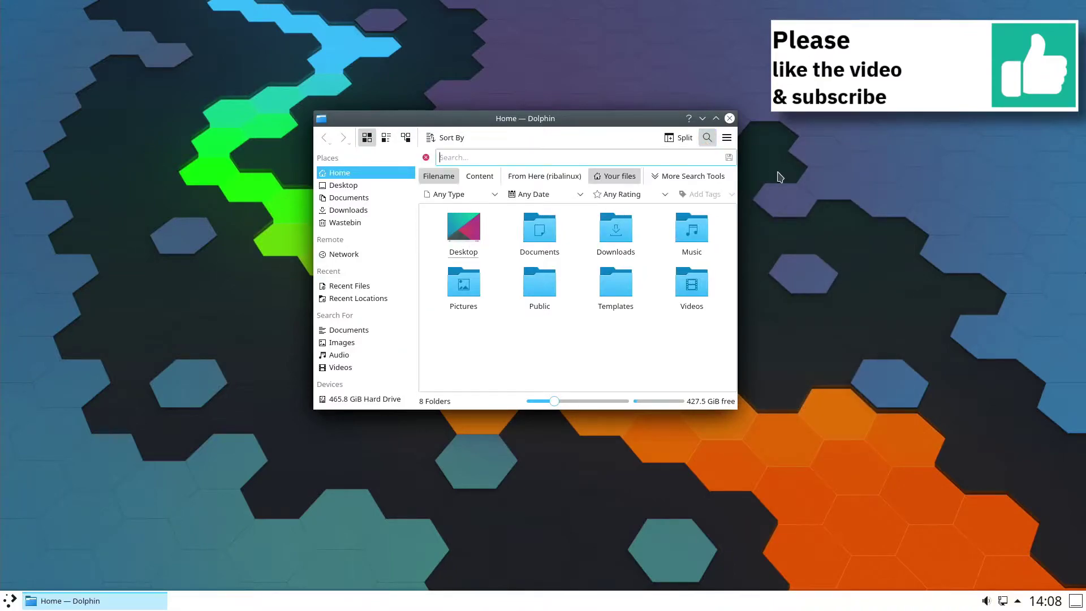
left_click(707, 139)
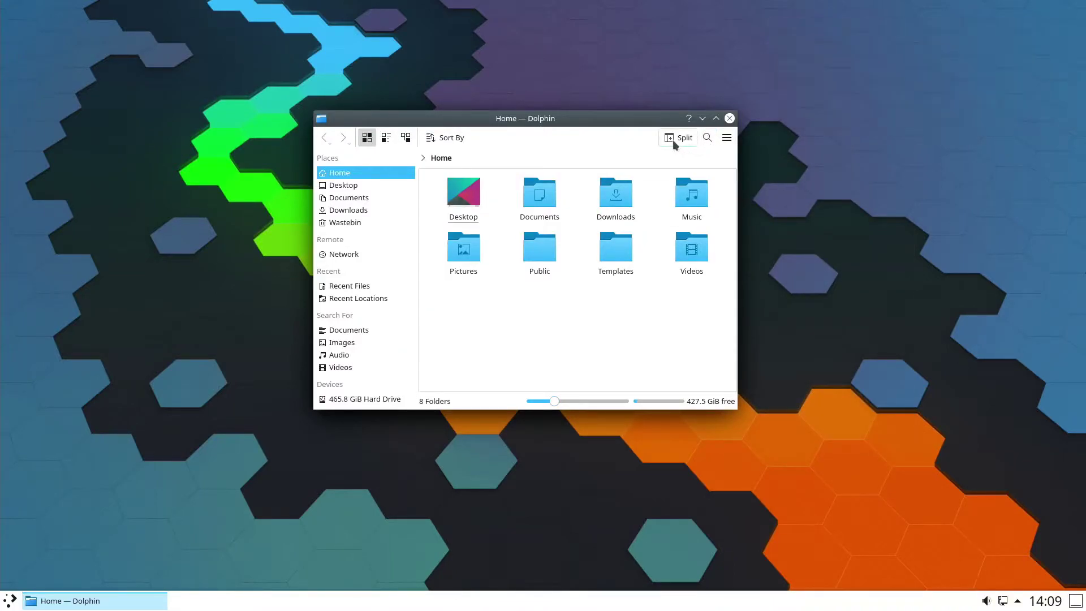
Try the split view of the Home folder and look at the available sorting options, leaving both unused.
left_click(673, 139)
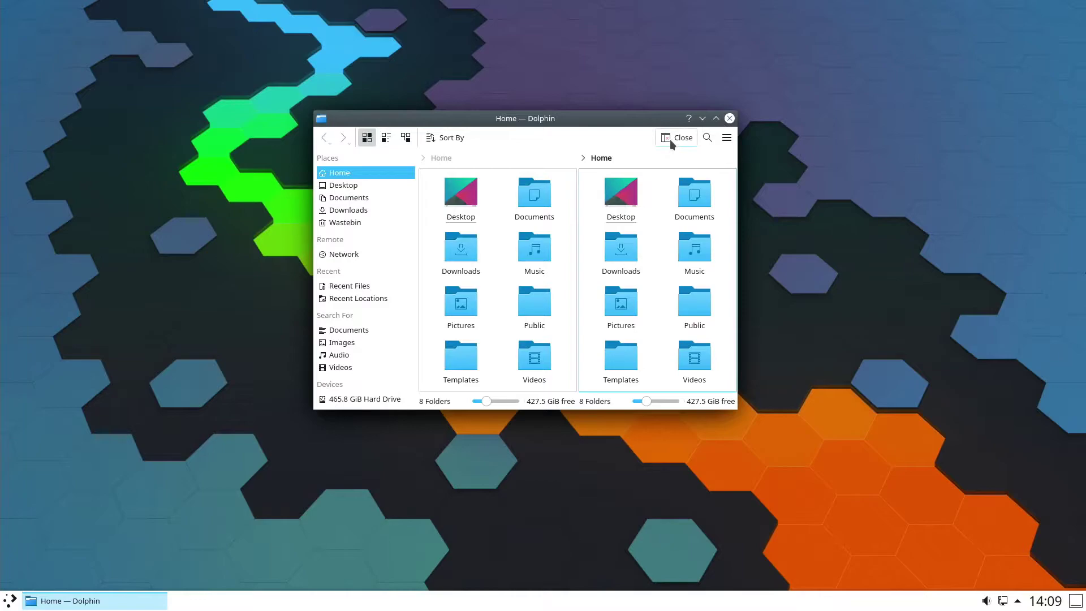
left_click(669, 139)
left_click(448, 140)
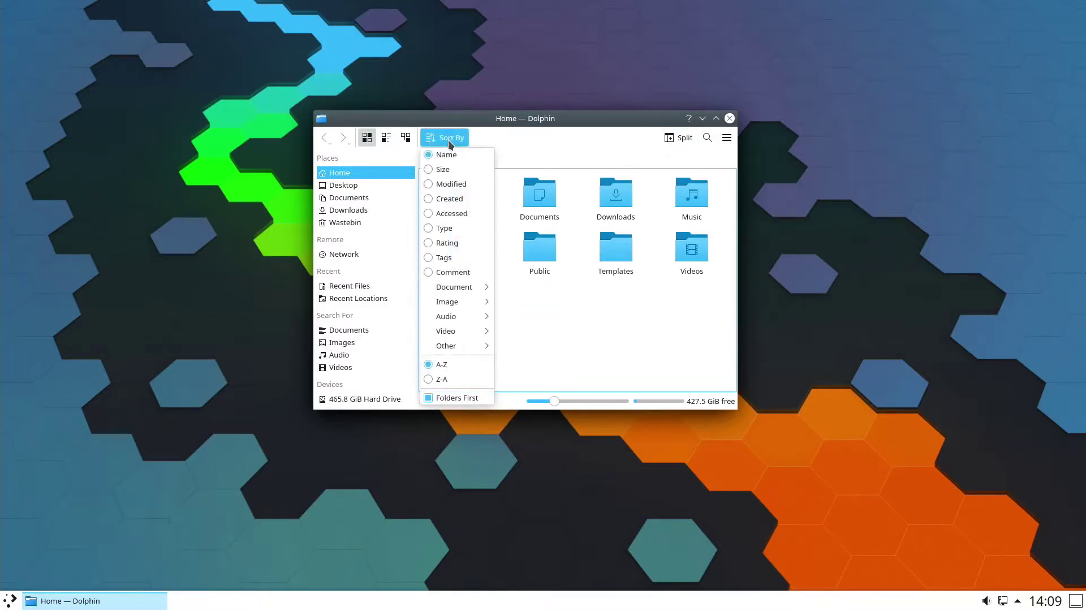
left_click(448, 140)
Switch the Home folder in Dolphin to the compact view and back to the icons view.
left_click(405, 137)
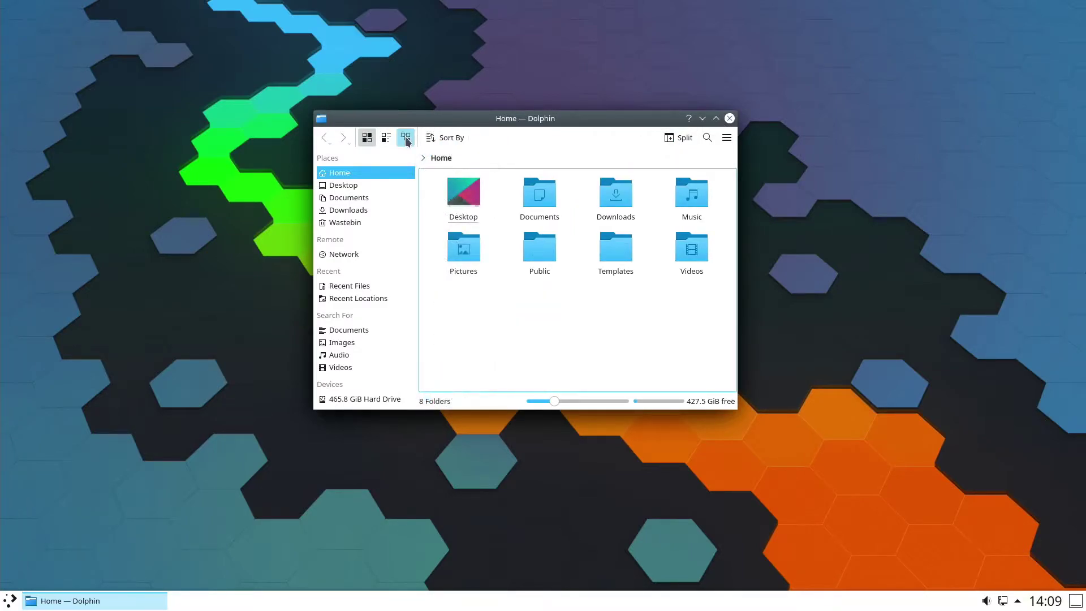
left_click(386, 137)
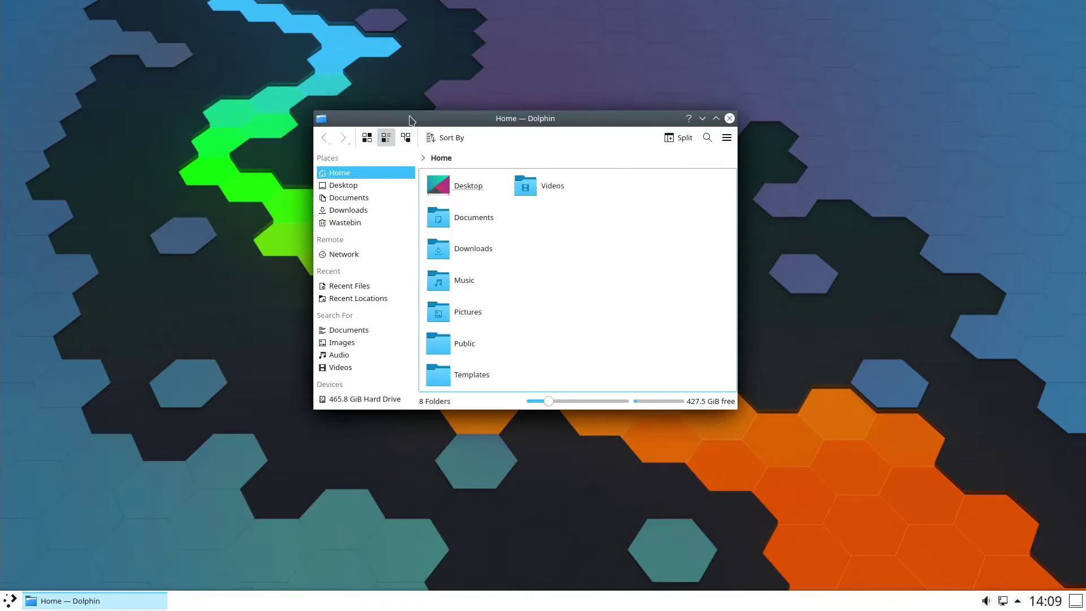
left_click(366, 137)
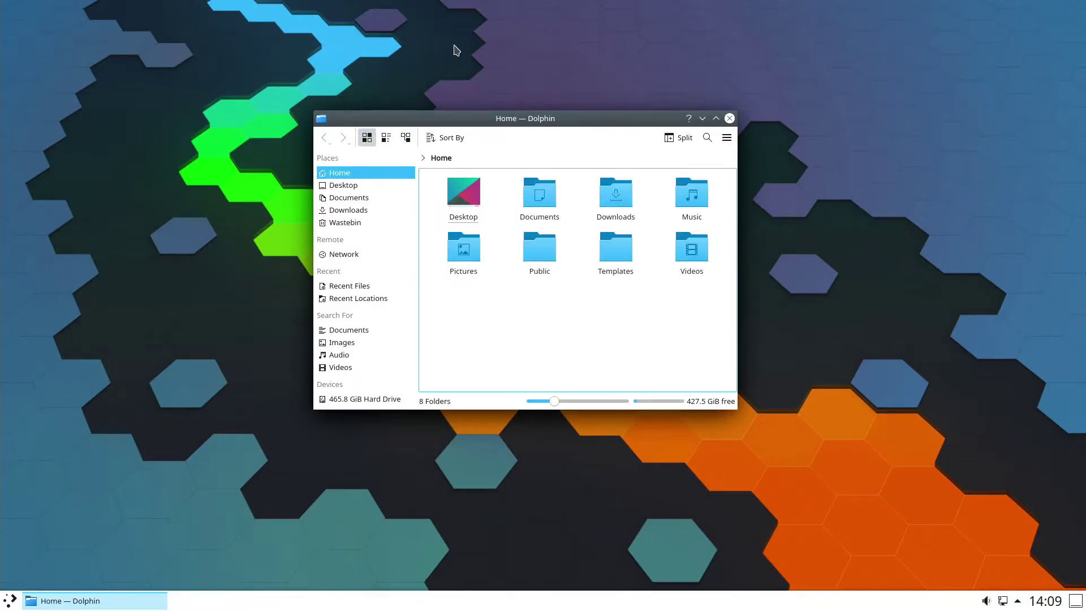
Maximize and restore the Dolphin window, minimize it and bring it back.
left_click(715, 118)
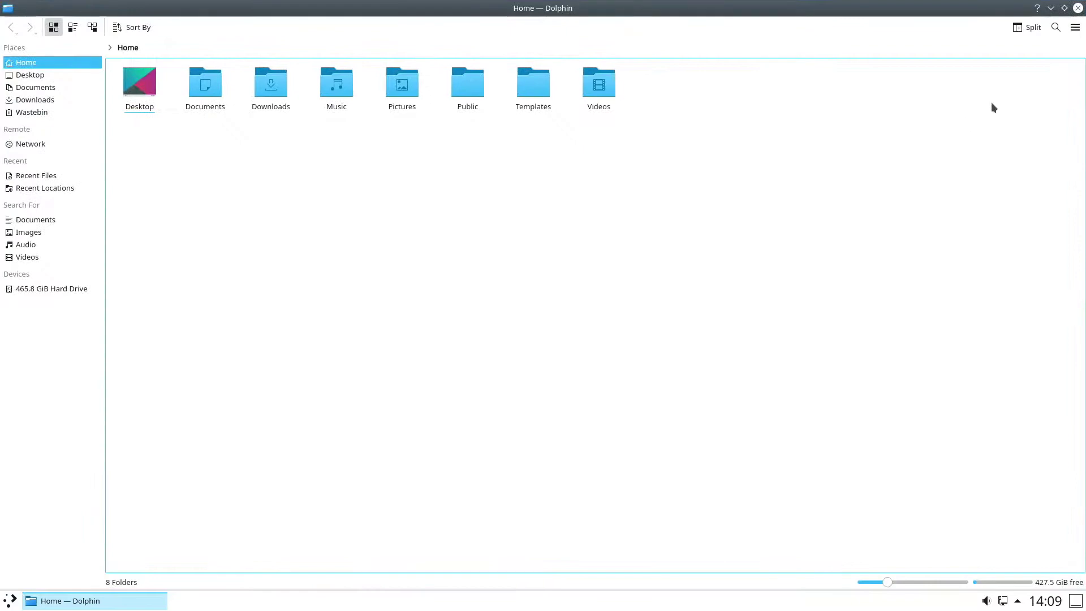
left_click(1064, 9)
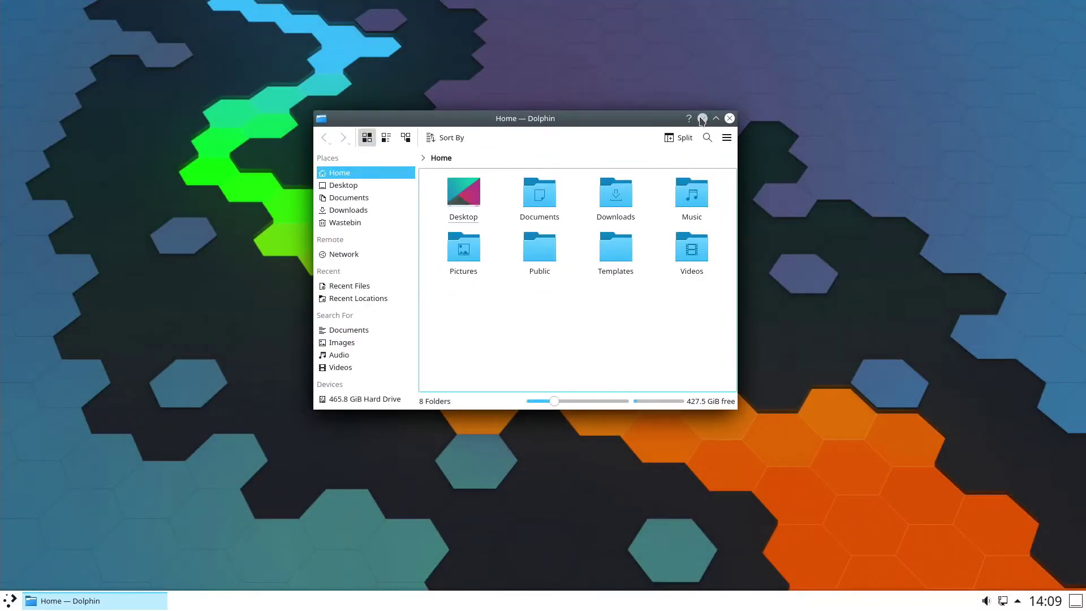
left_click(703, 117)
left_click(161, 599)
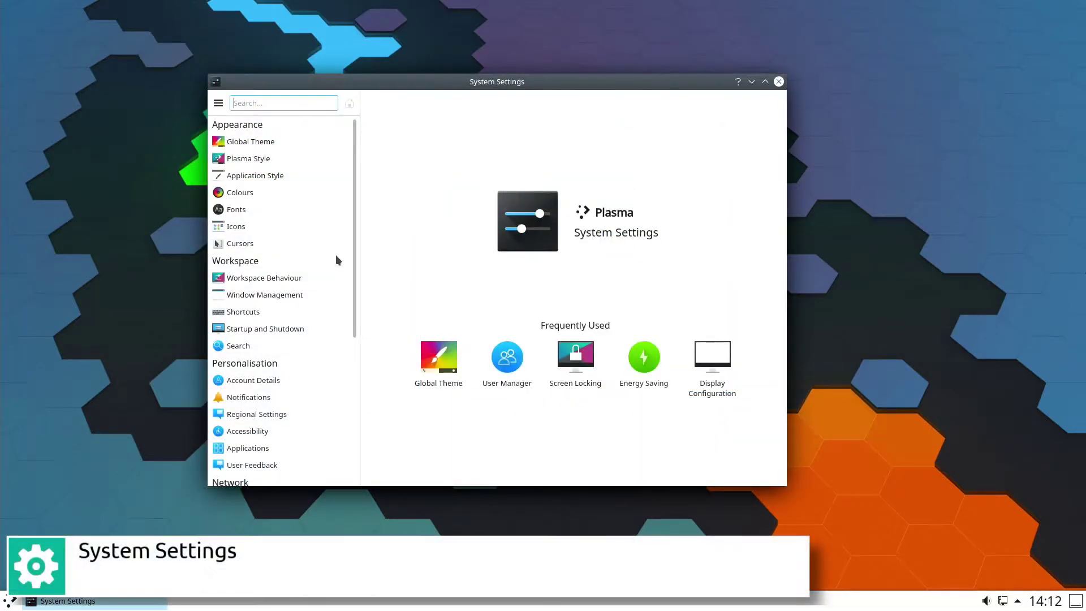
Look through the System Settings categories from Appearance down to Hardware.
scroll(336, 259, "down", 5)
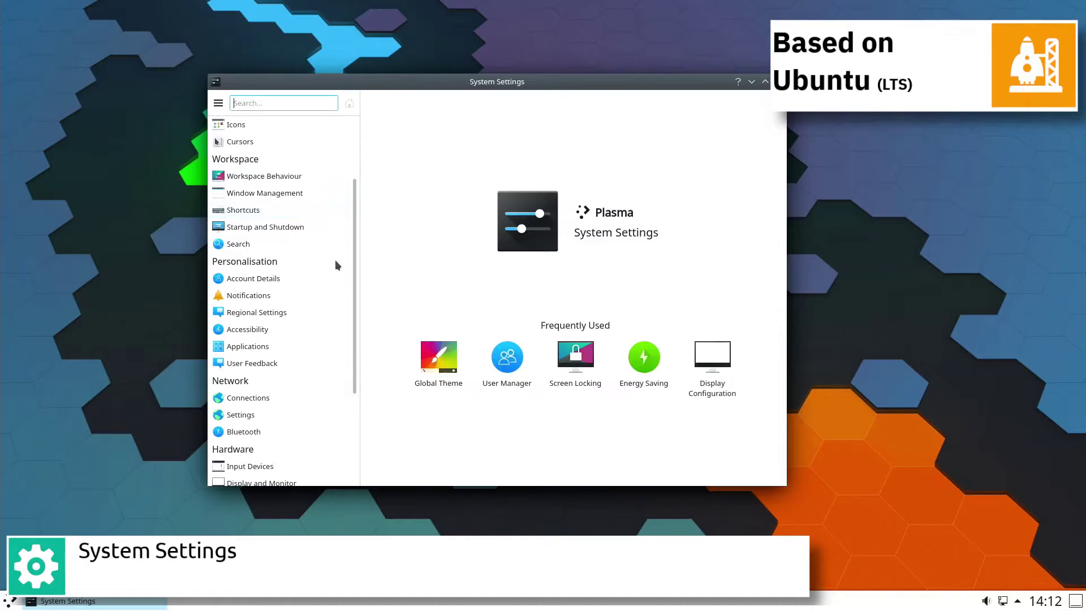
scroll(334, 270, "down", 5)
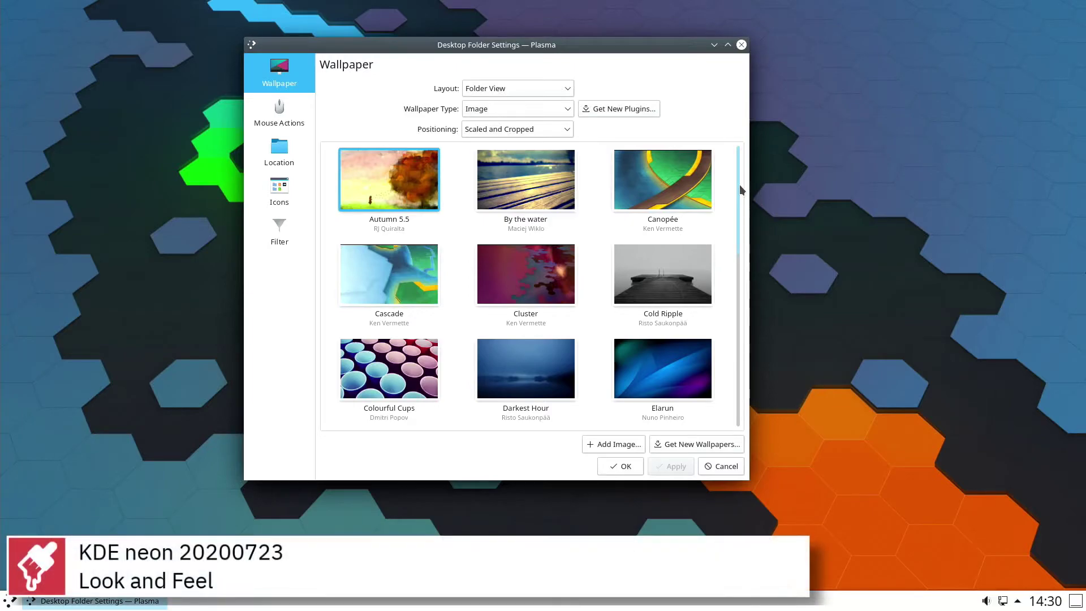
Review the available wallpapers in Desktop Folder Settings and the Mouse Actions, Location, Icons and Filter pages.
scroll(740, 187, "down", 1)
scroll(740, 188, "down", 4)
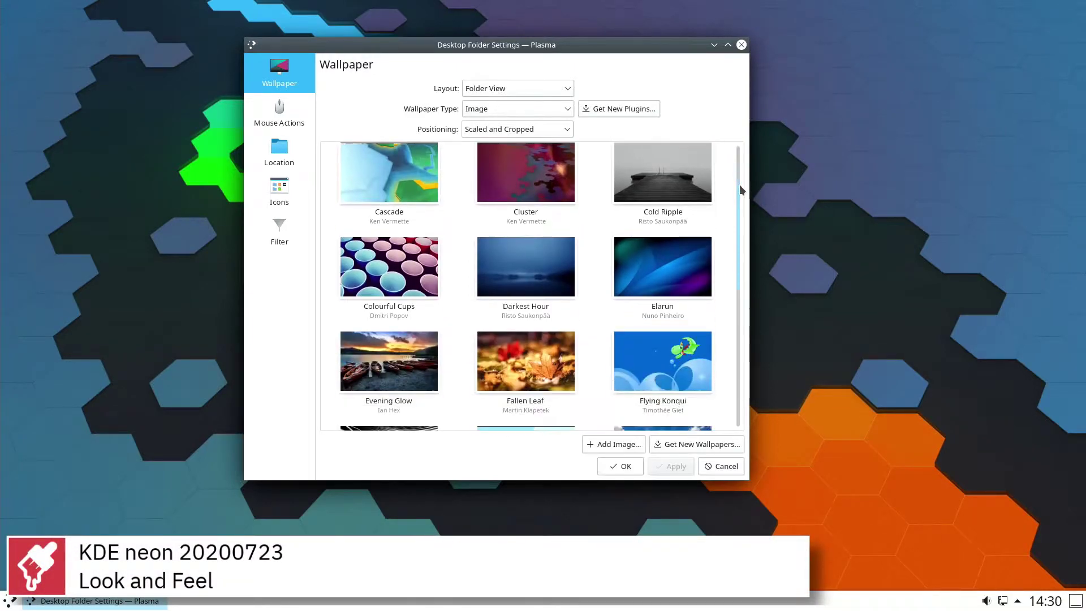
scroll(740, 187, "down", 5)
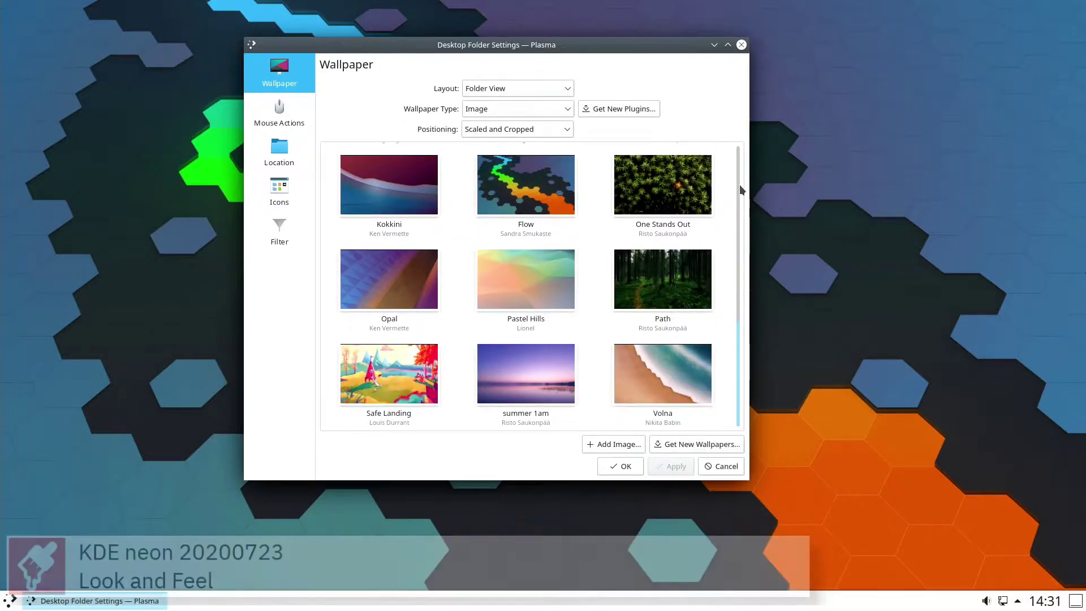
left_click(299, 112)
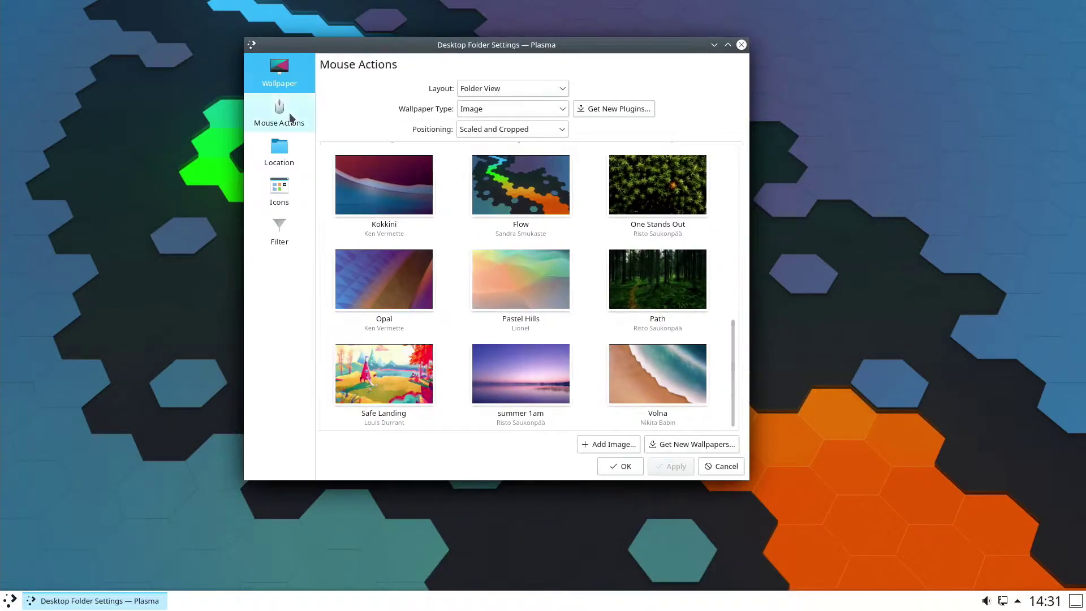
left_click(247, 145)
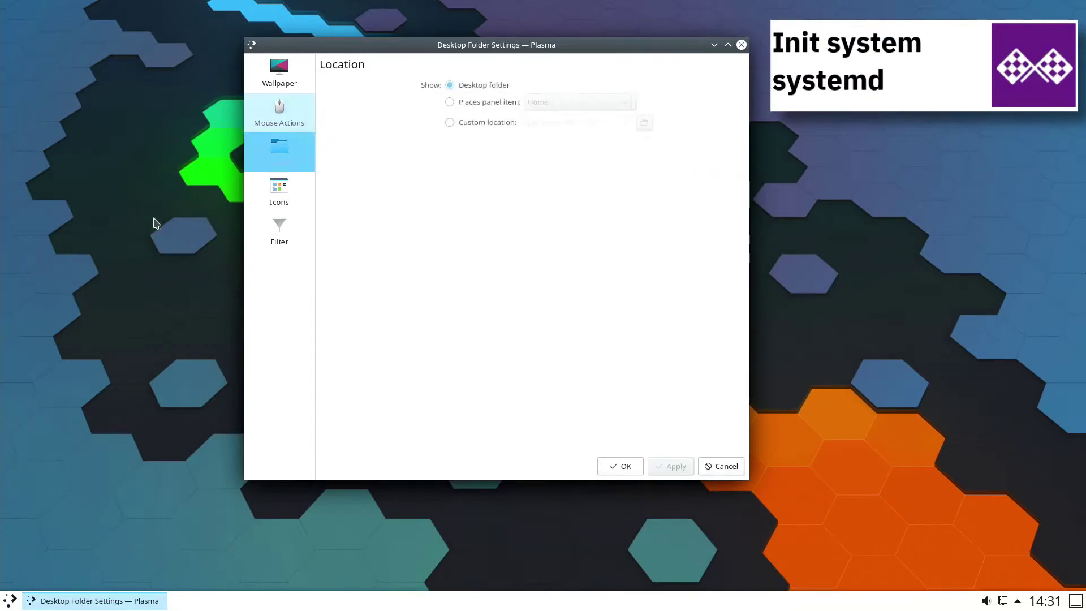
left_click(249, 192)
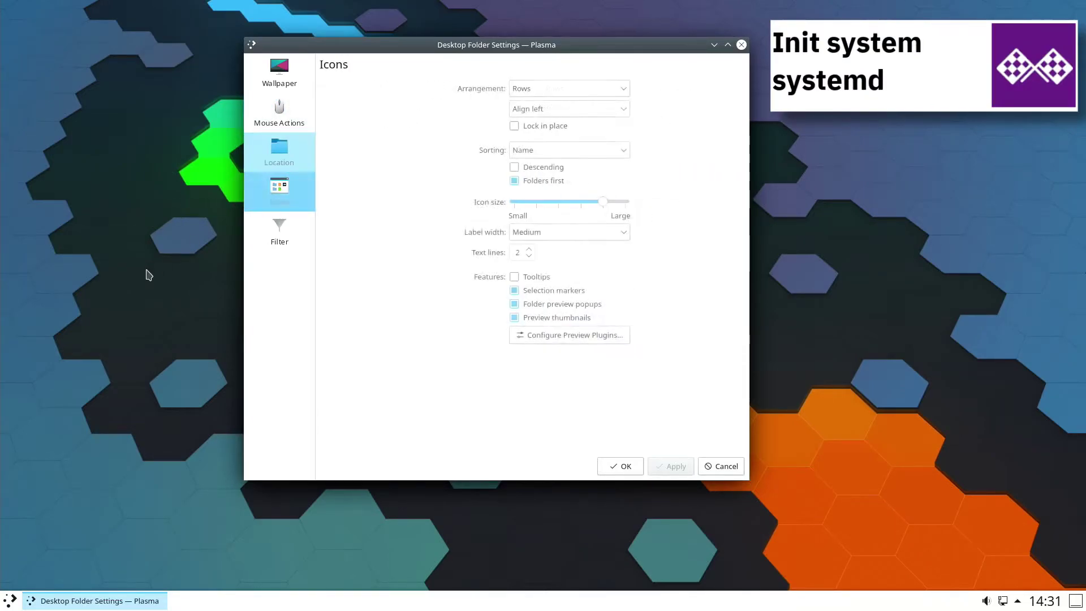
left_click(259, 235)
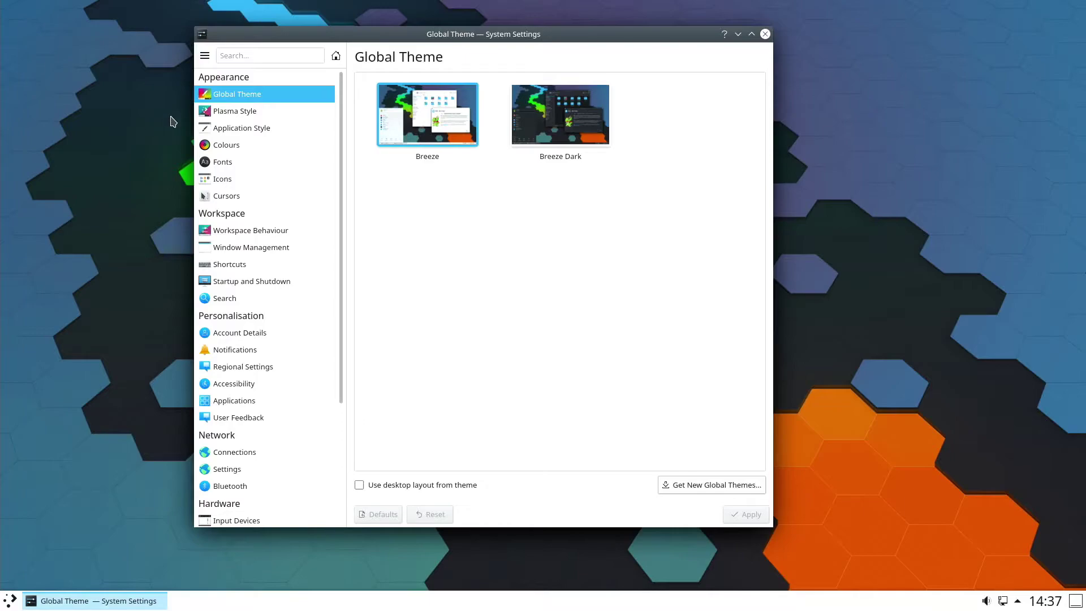
Look at the Plasma Style, Application Style and Window Decorations settings, returning to the main category list.
left_click(213, 118)
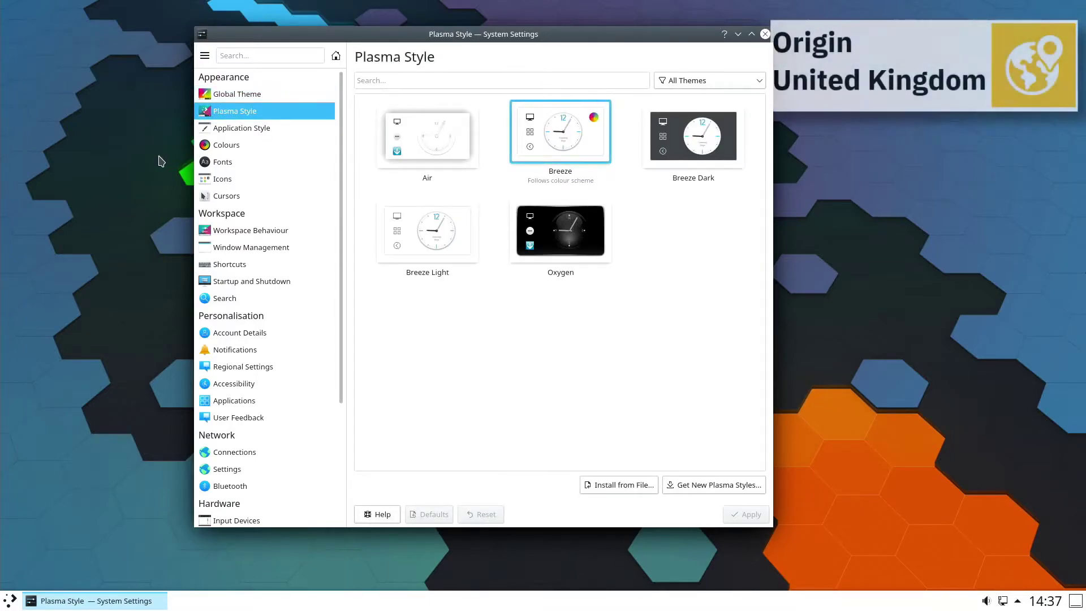
left_click(195, 127)
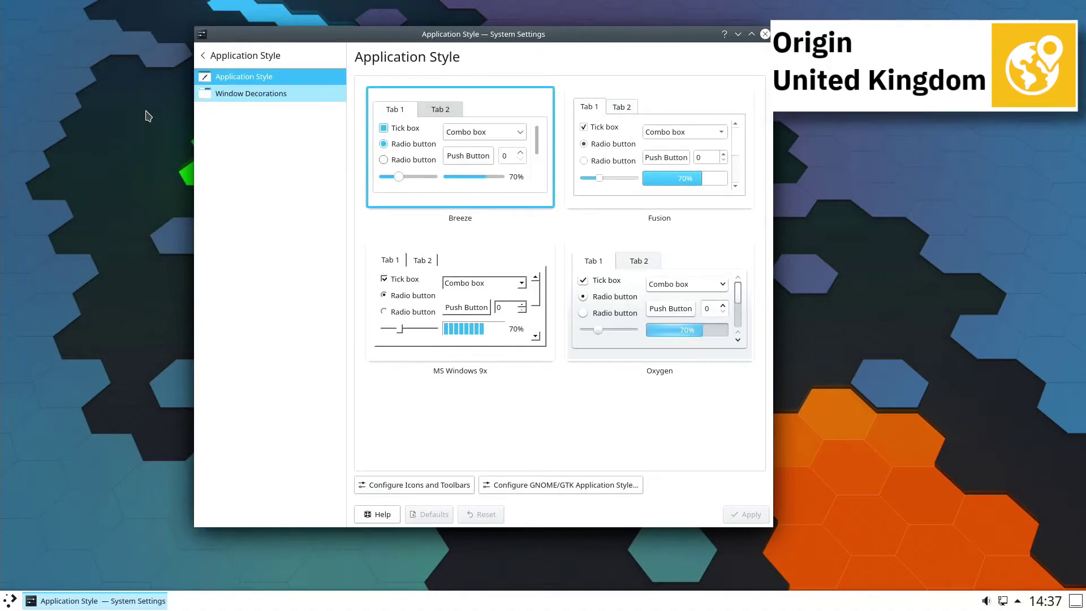
key("Down")
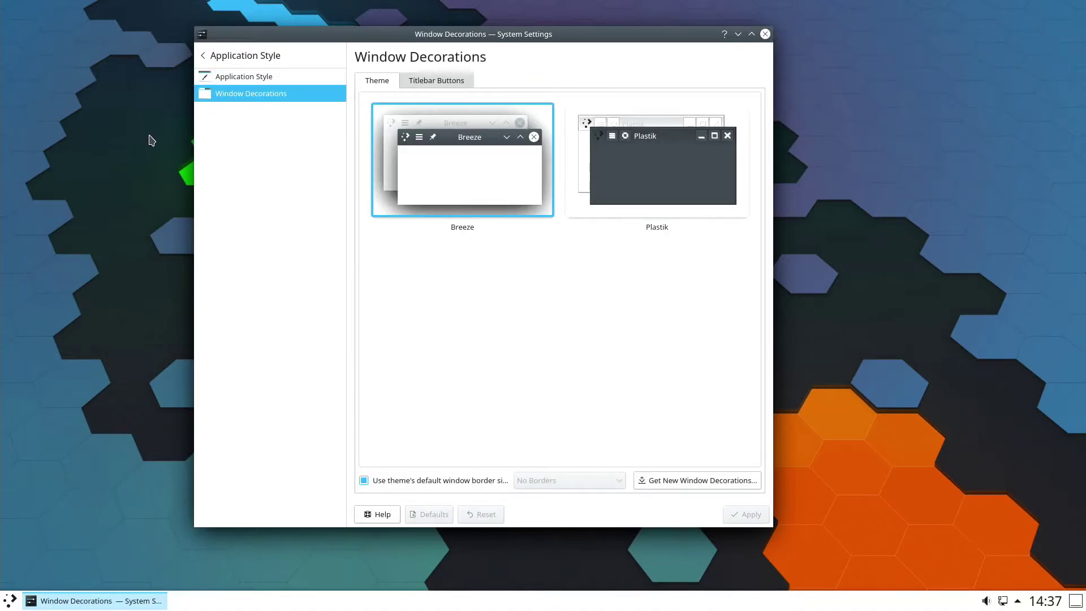
left_click(205, 57)
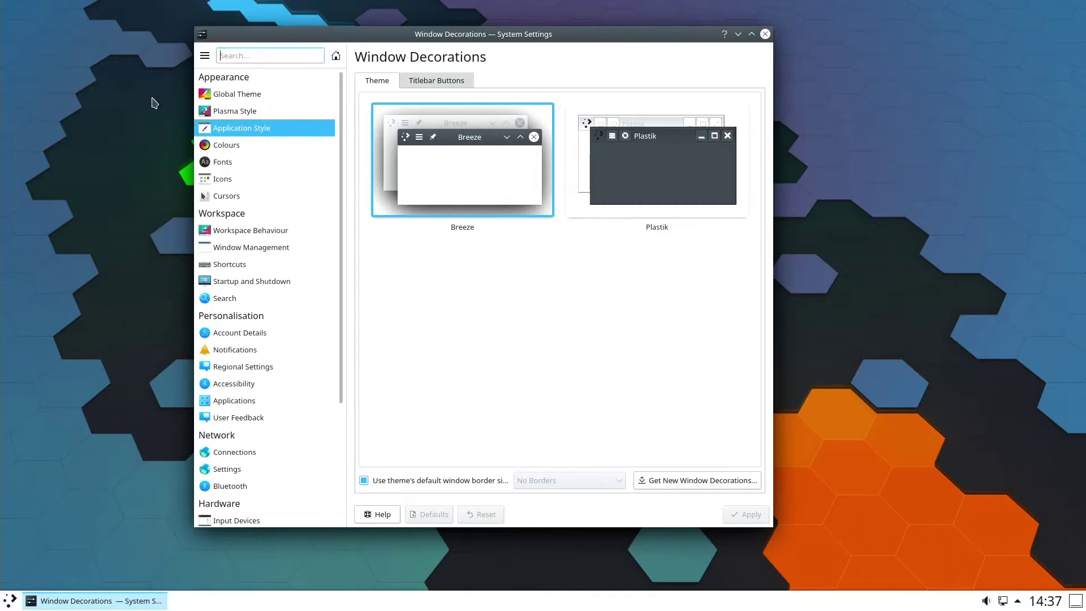
Look at the Colours, Fonts and Font Management settings, returning to the main category list.
key("Down")
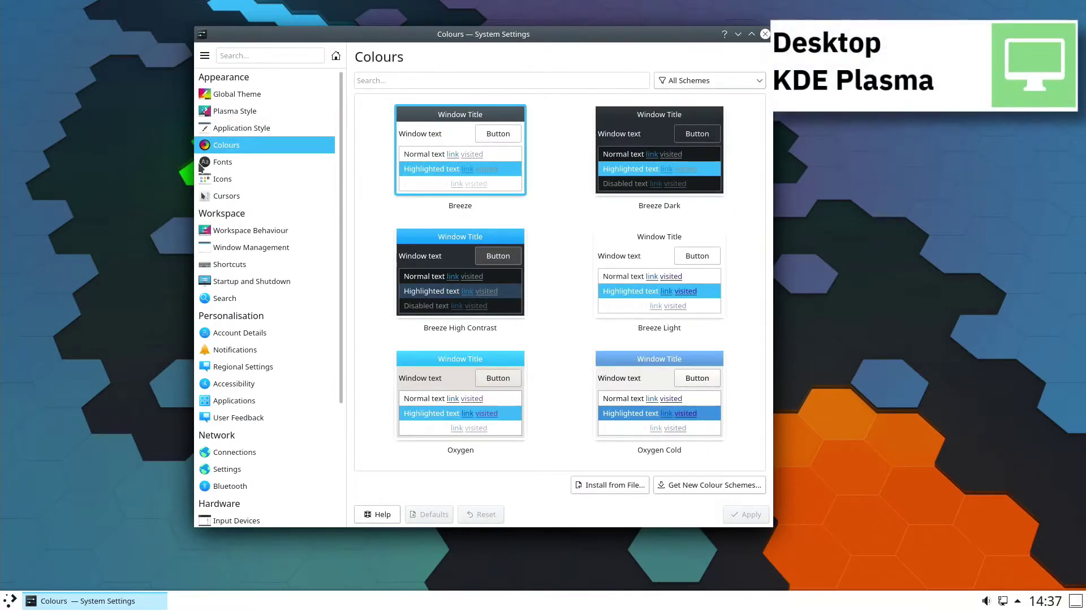
key("Down")
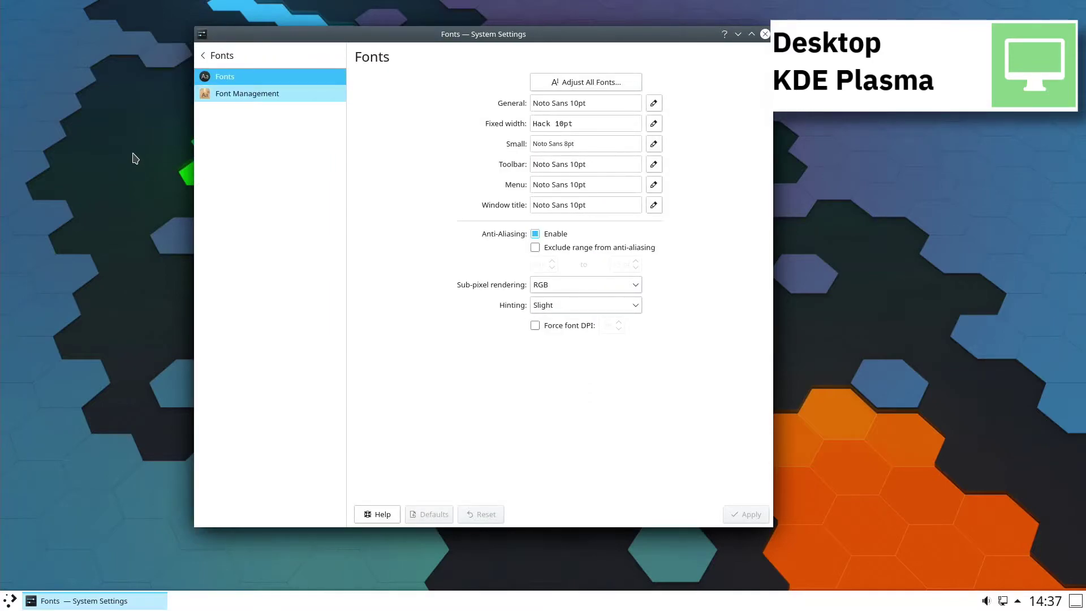
left_click(204, 94)
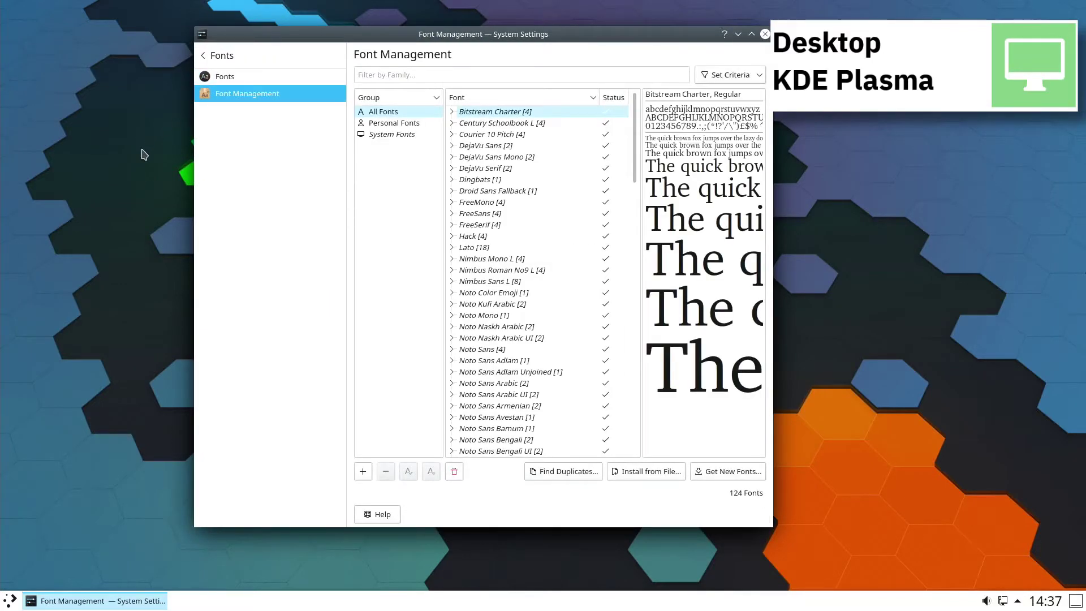
left_click(212, 59)
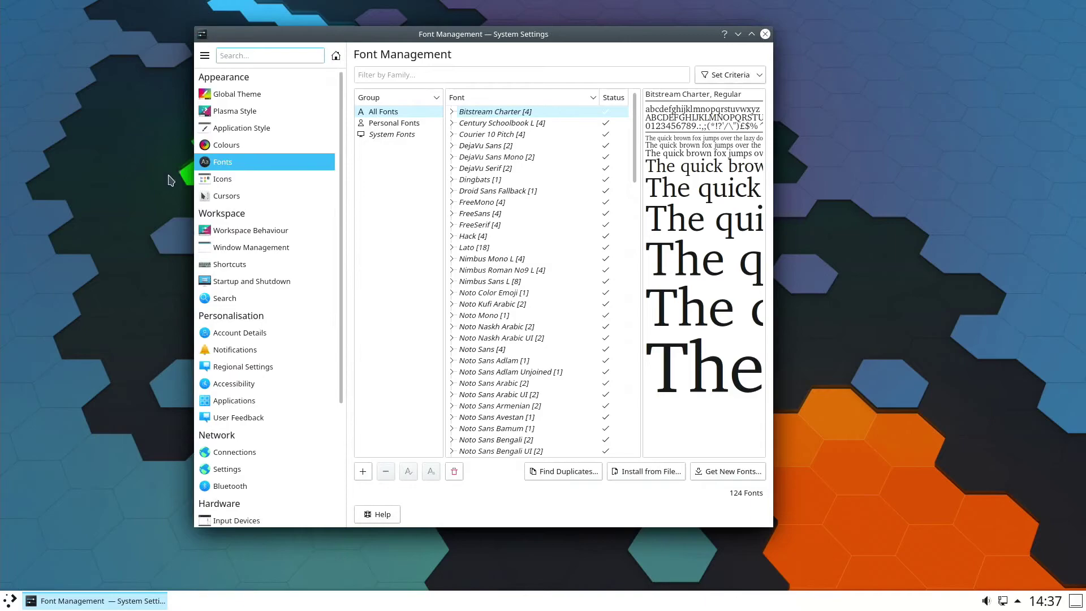
View the Icons and Emoticons settings and move on to the entry after Icons in the Appearance group.
key("Down")
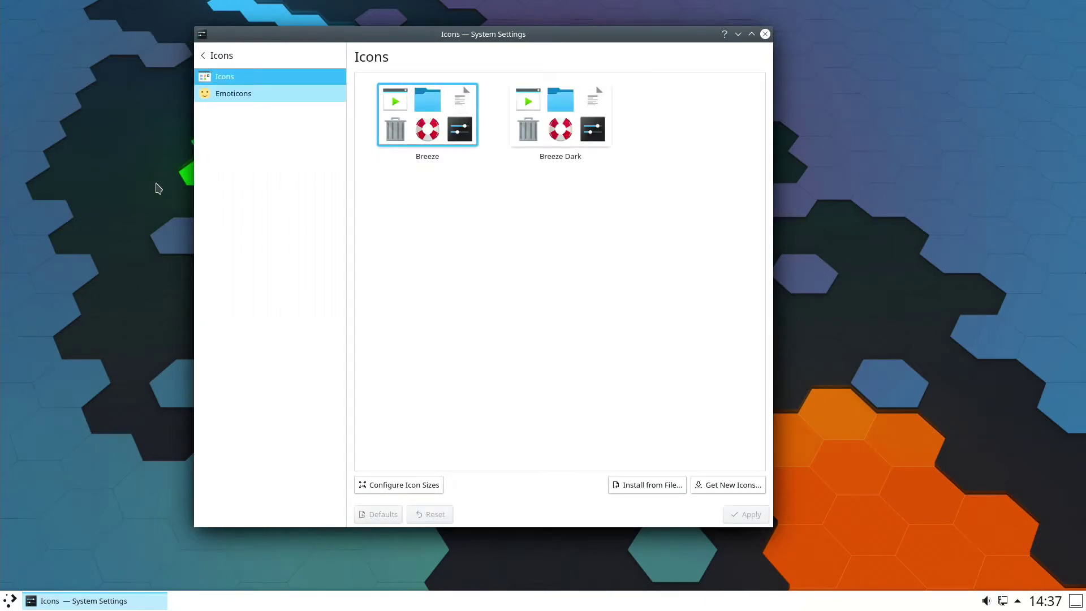
left_click(209, 98)
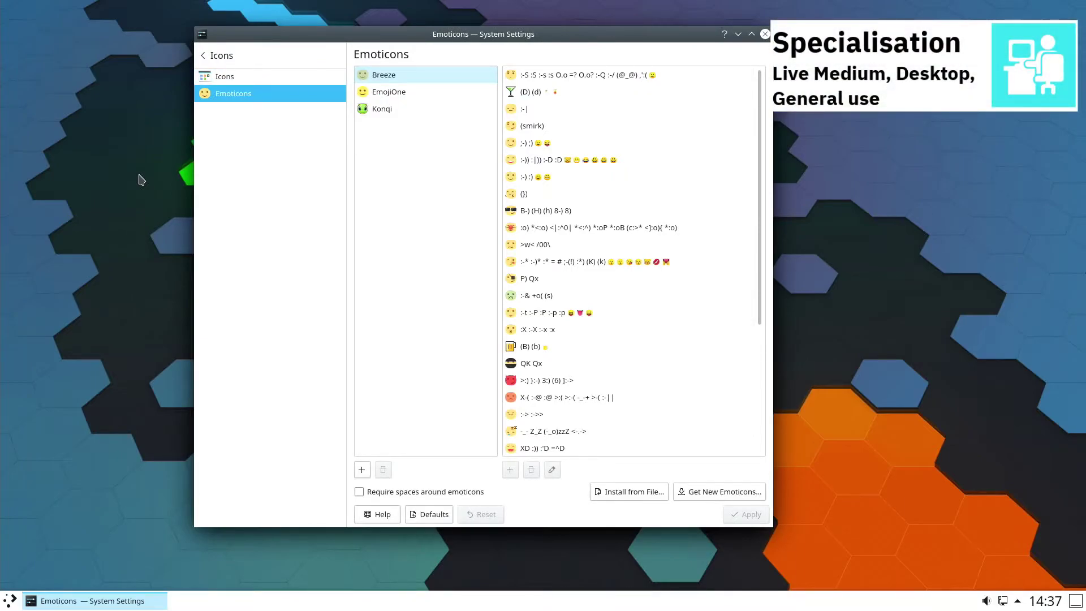
left_click(204, 55)
key("Down")
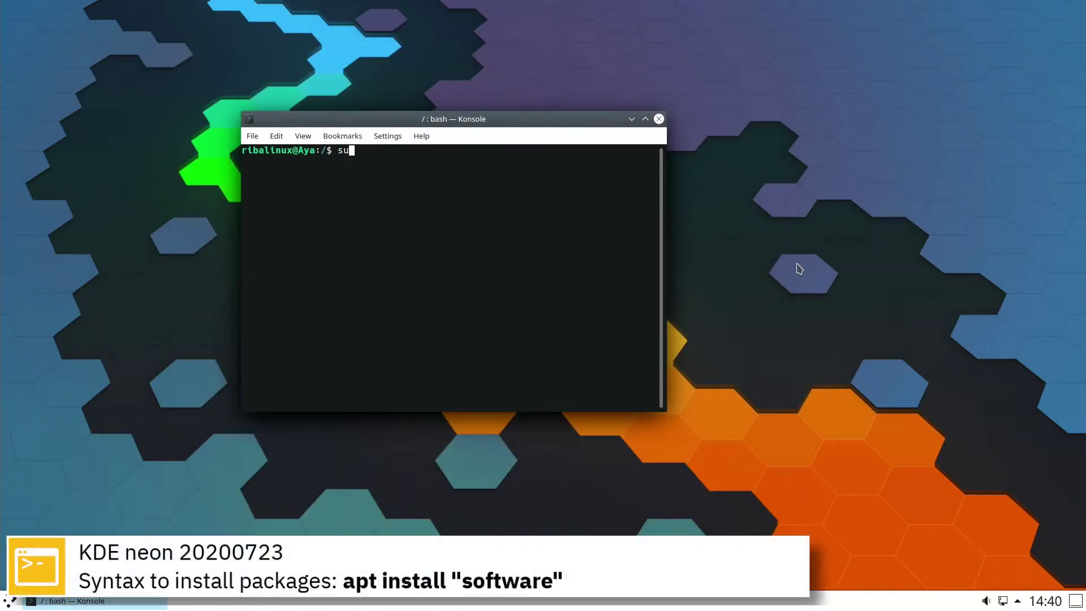
Install the mc package in Konsole with "sudo apt install mc" and agree to continue.
type("do apt install mc")
key("Return")
type("y")
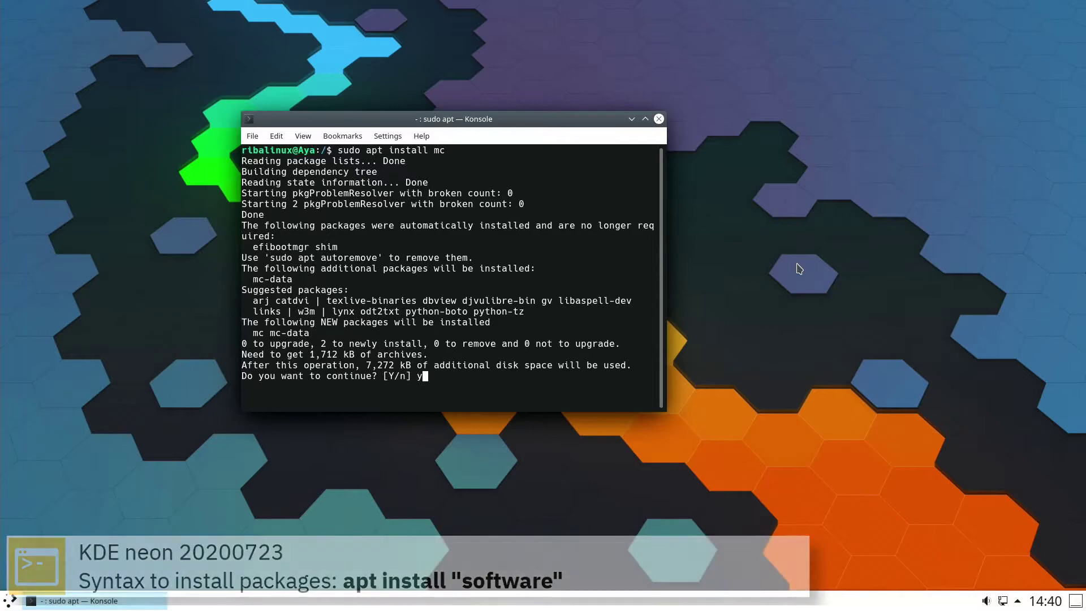
key("Return")
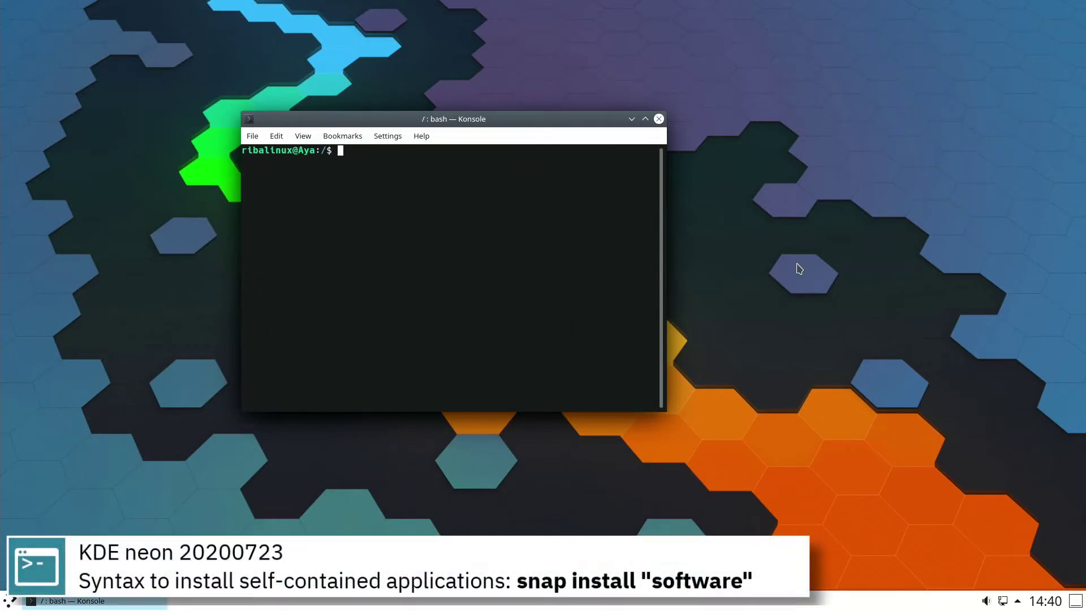
Install the Spotify snap in Konsole with "sudo snap install spotify".
type("udo snap install spotify")
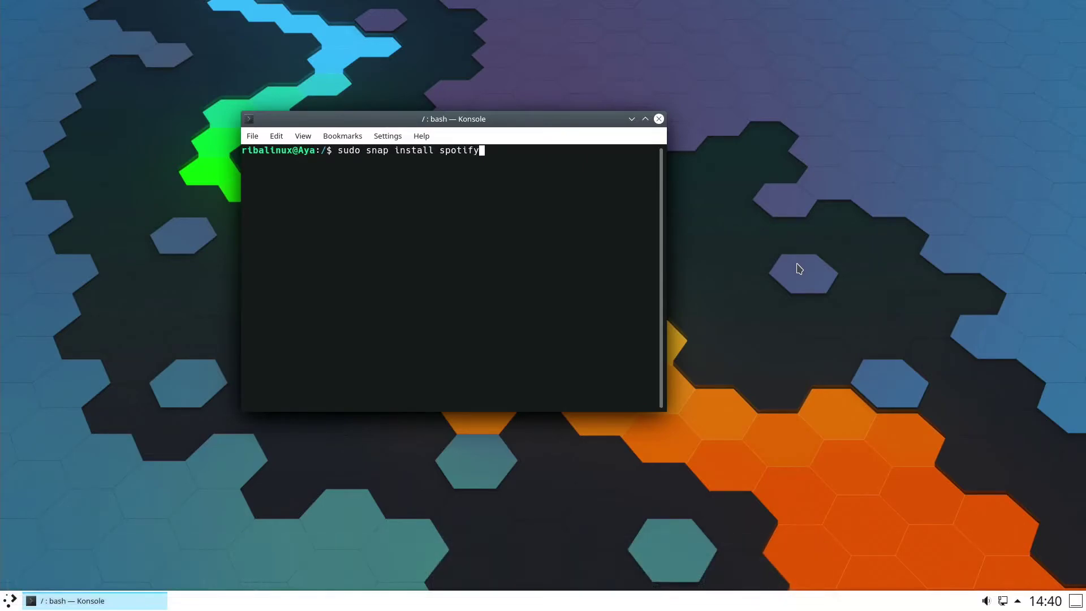
key("Return")
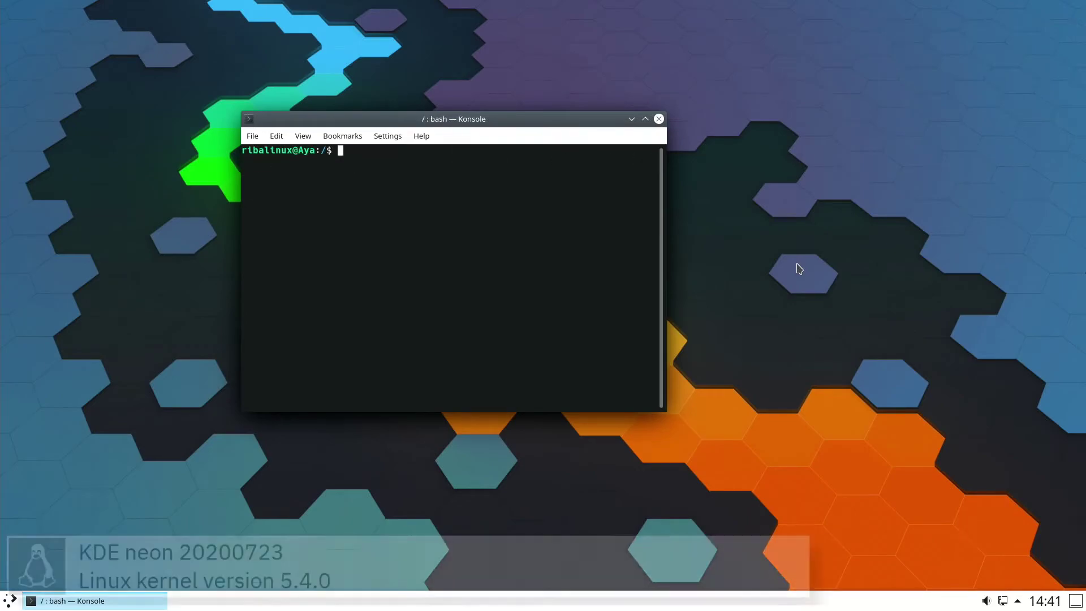
Query the kernel and system information in Konsole with "uname -a".
type("name -a")
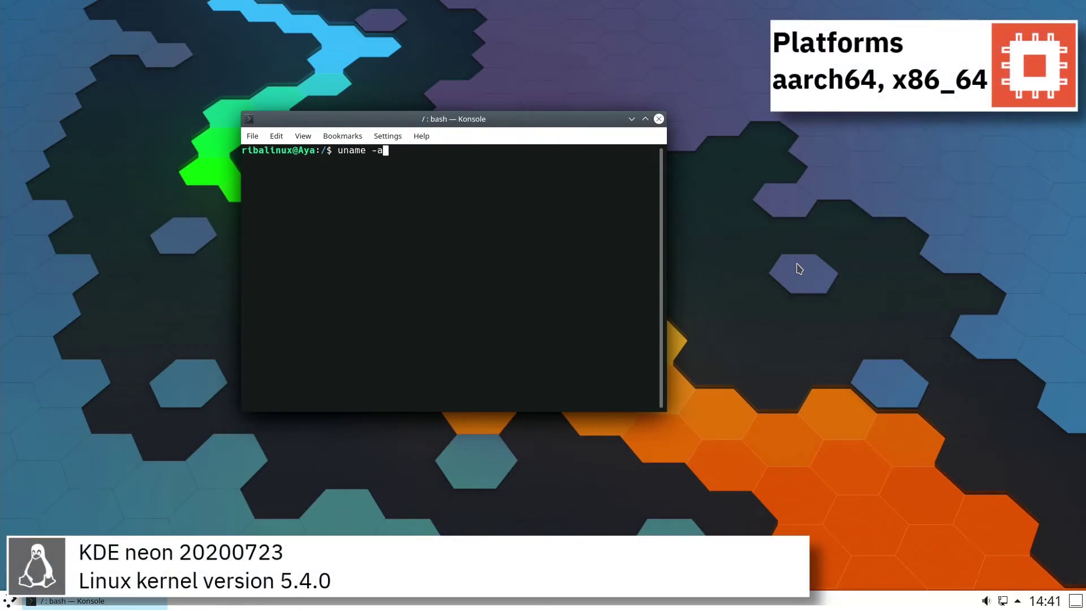
key("Return")
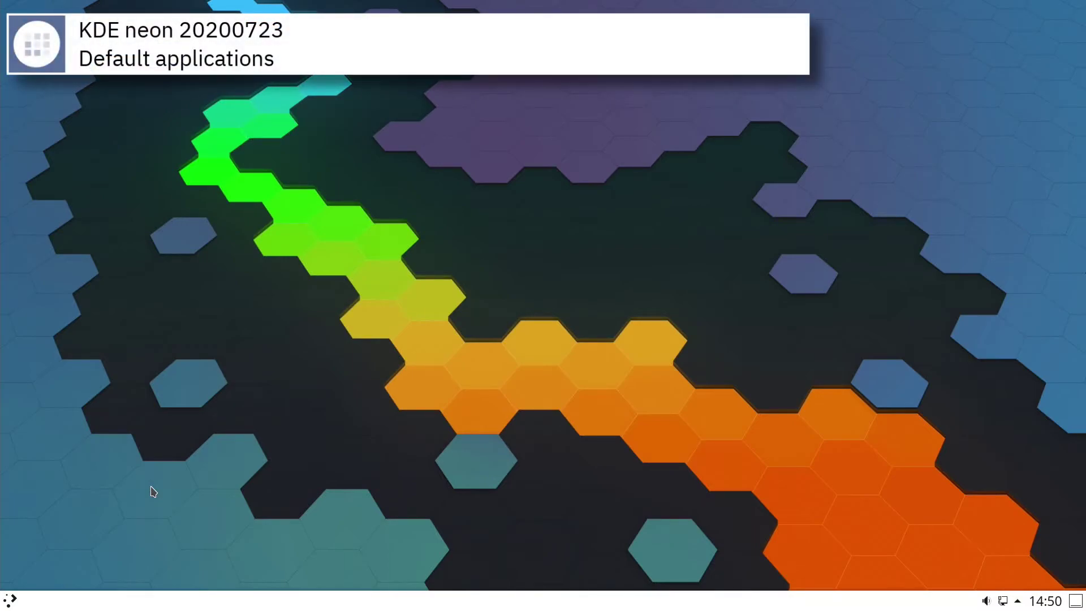
Launch the Gwenview image viewer from the Graphics category of the application launcher.
left_click(9, 600)
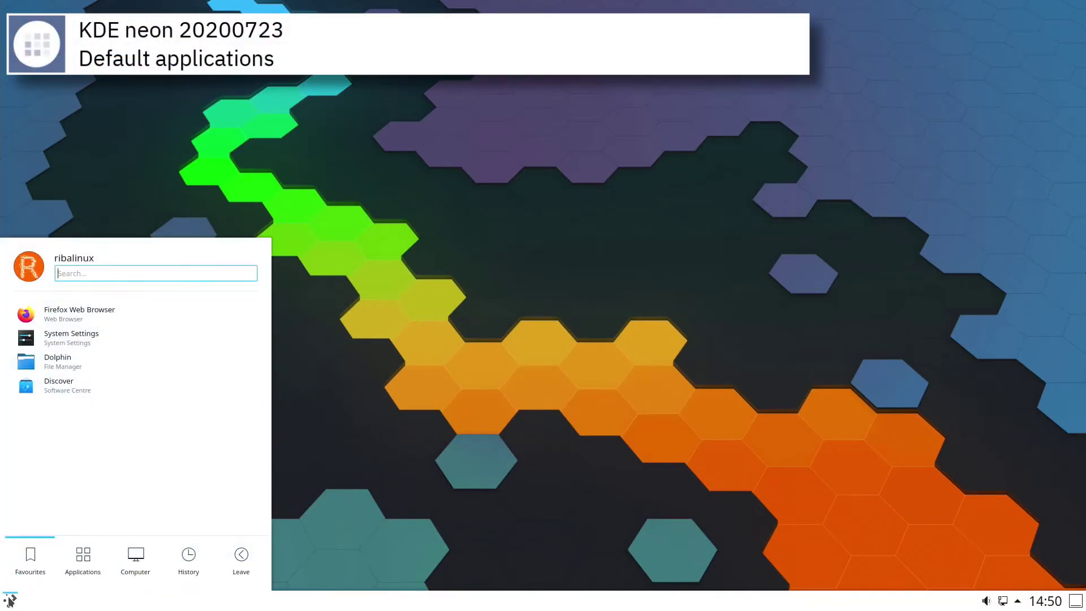
left_click(69, 569)
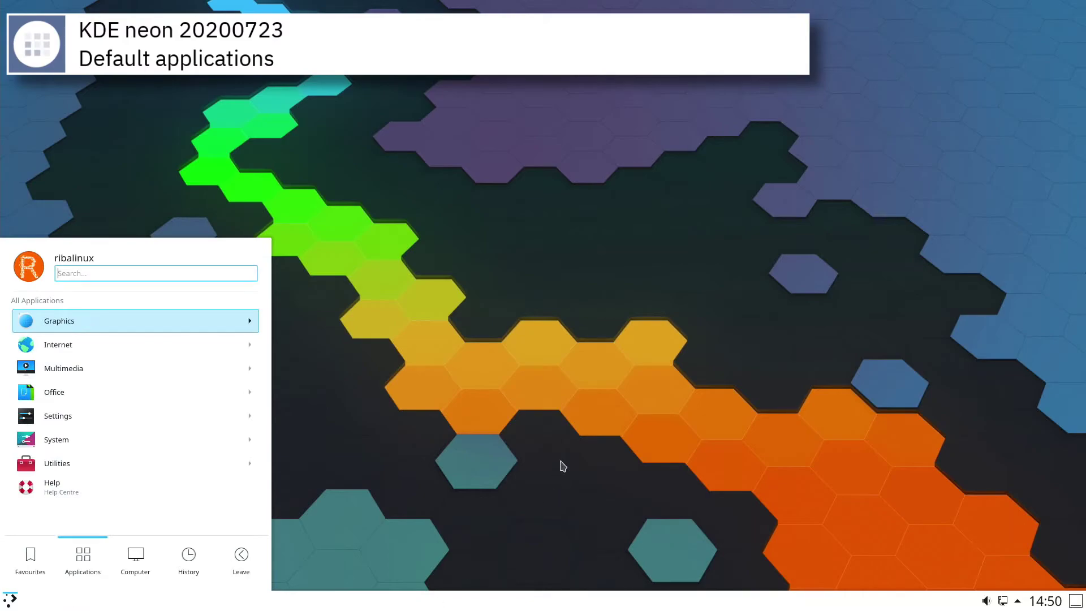
left_click(251, 320)
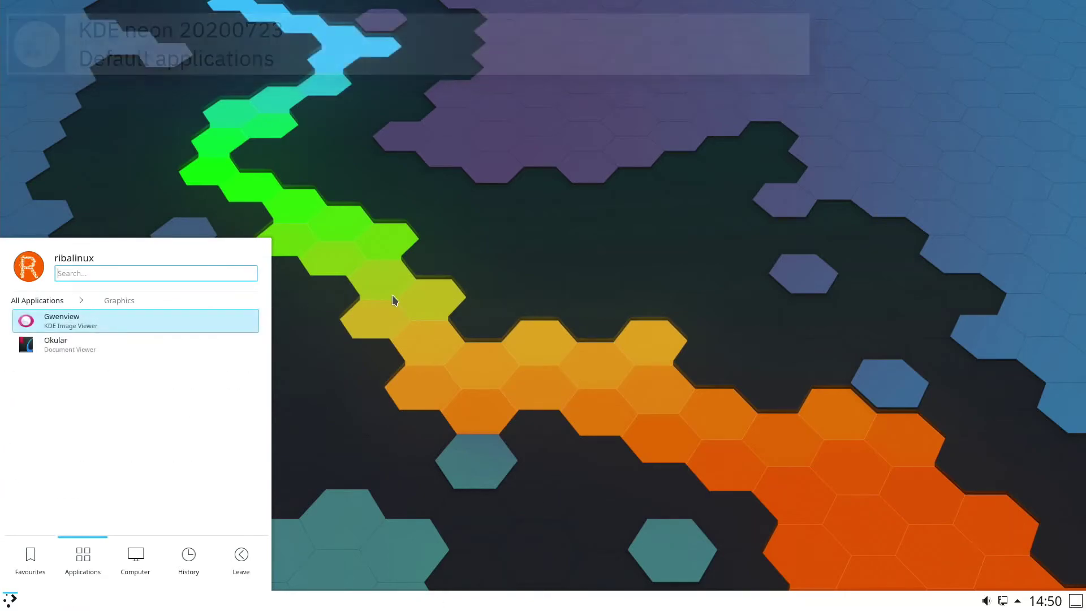
left_click(247, 320)
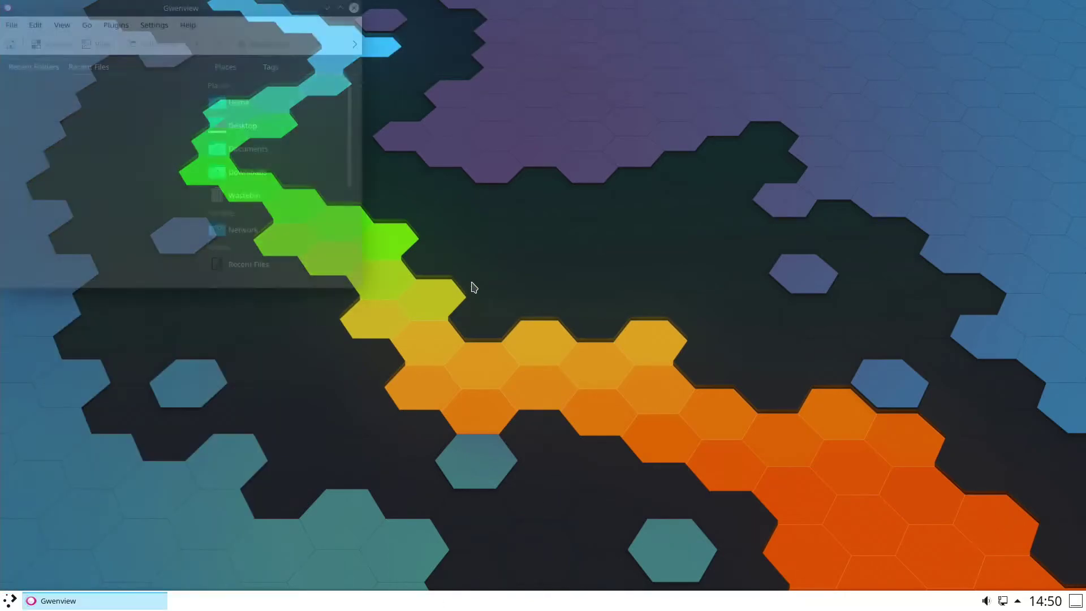
Move the Gwenview window to the middle of the desktop, then close it.
left_click_drag(259, 11, 640, 169)
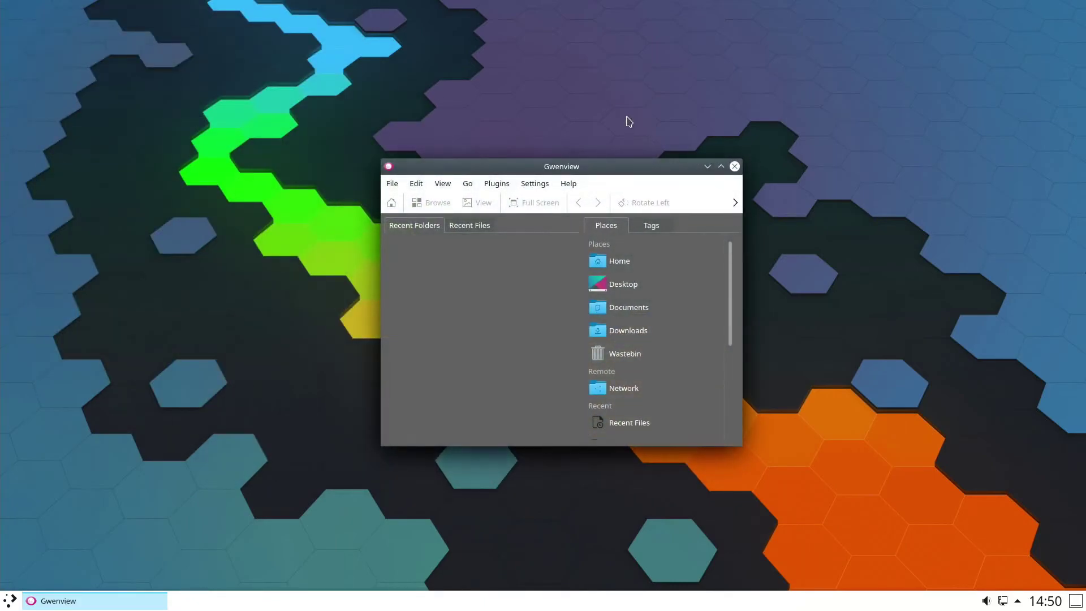
left_click(734, 165)
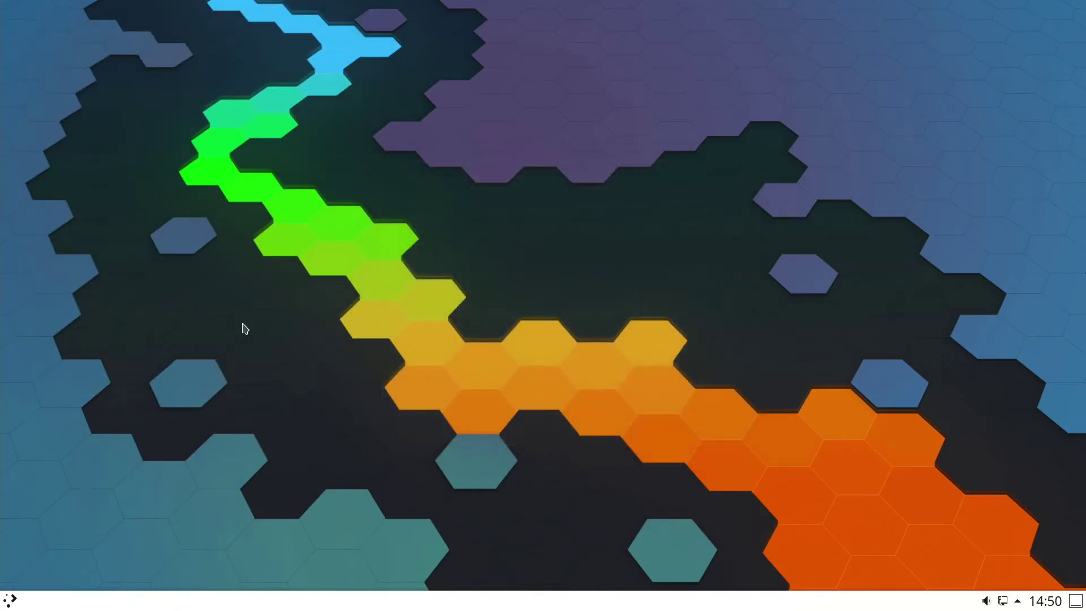
Launch Firefox Web Browser from the Internet category of the application launcher, view its start page near the desktop's centre and close it.
left_click(10, 592)
mouse_move(66, 570)
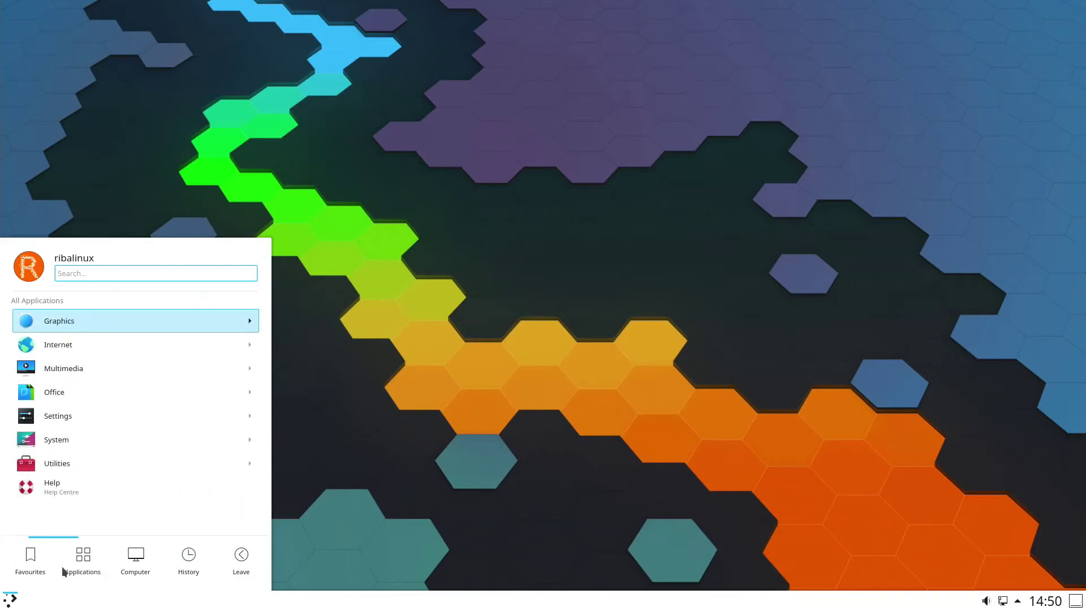
left_click(250, 344)
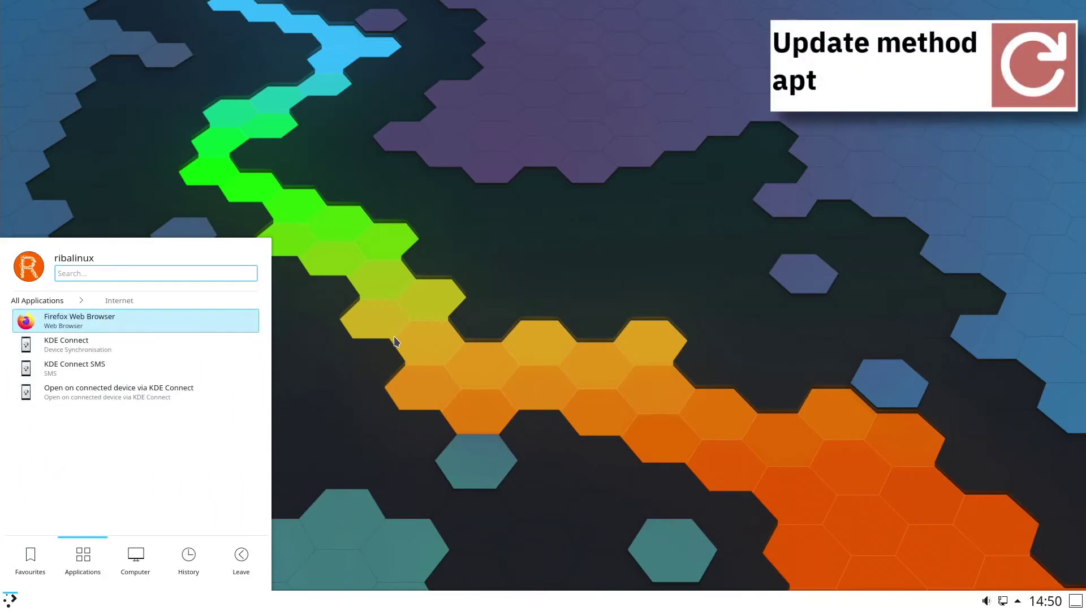
left_click(243, 322)
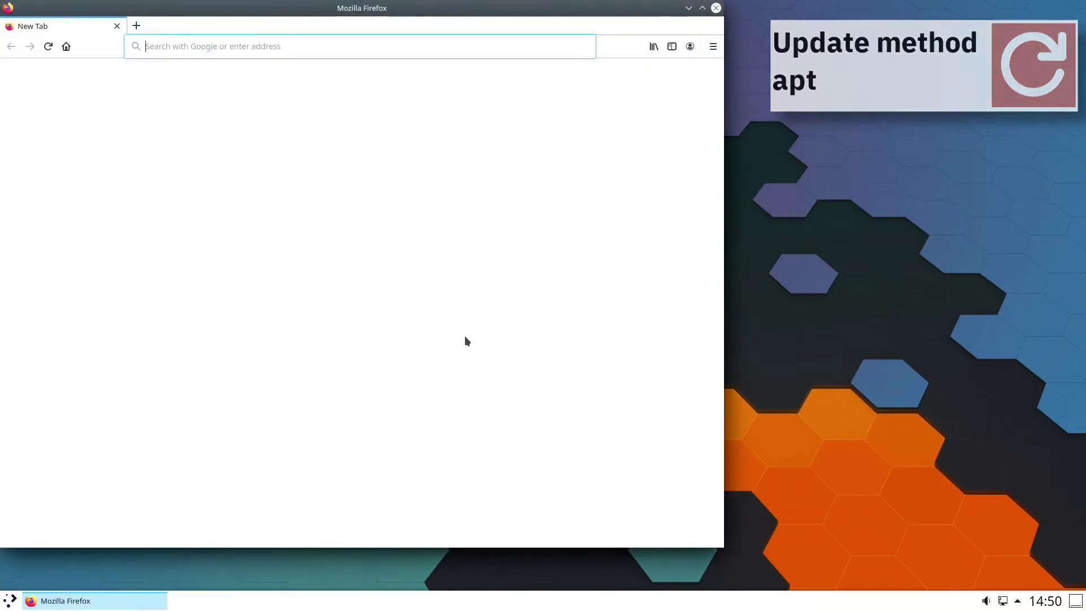
left_click_drag(336, 7, 497, 25)
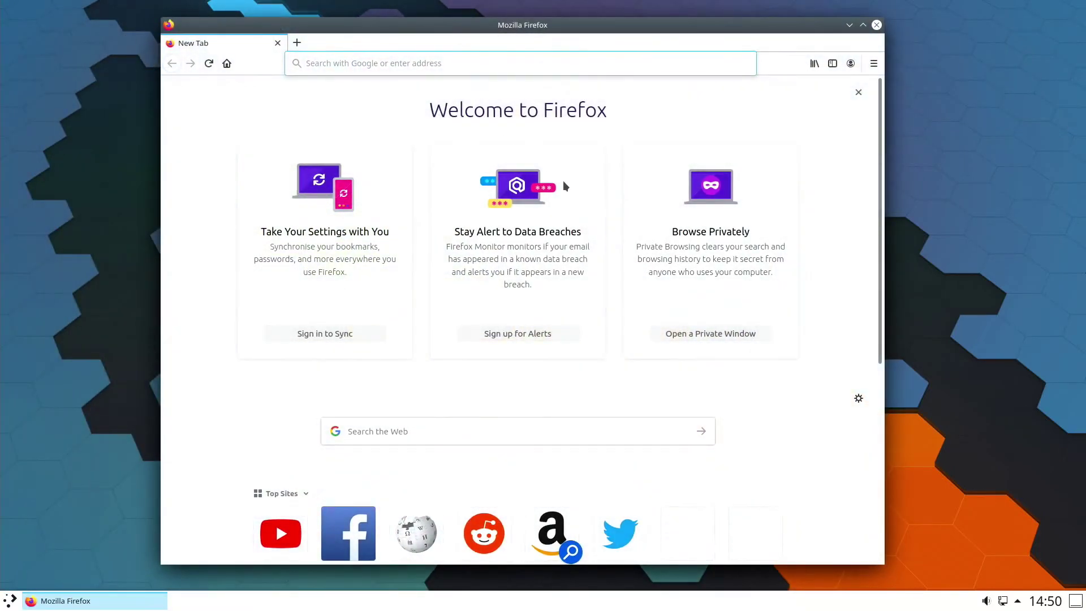
left_click(877, 25)
Launch VLC media player from the Multimedia category of the application launcher, view its main window and close it.
left_click(11, 599)
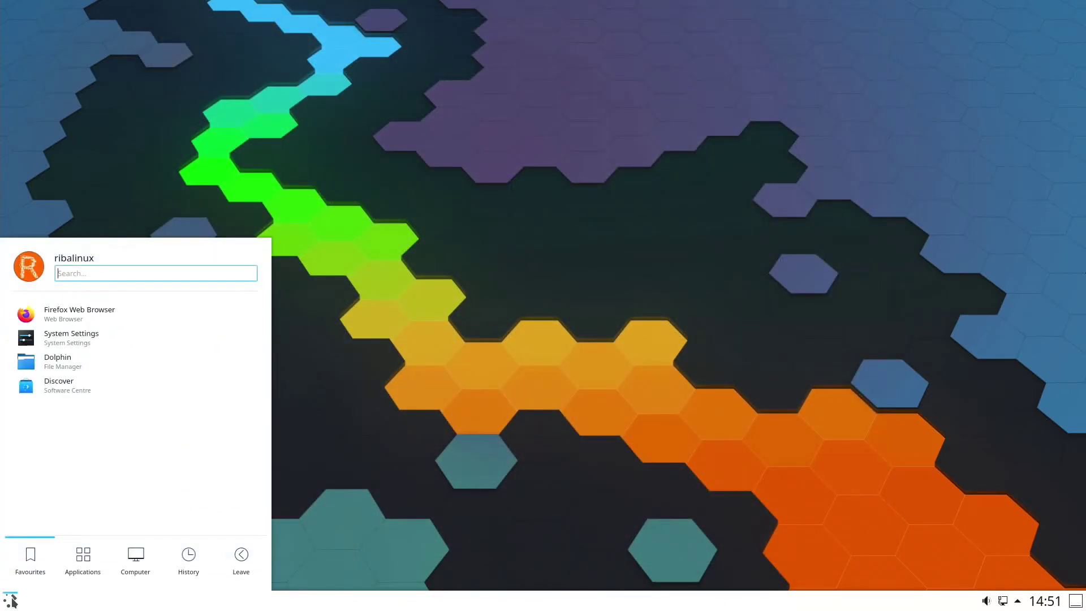
left_click(83, 566)
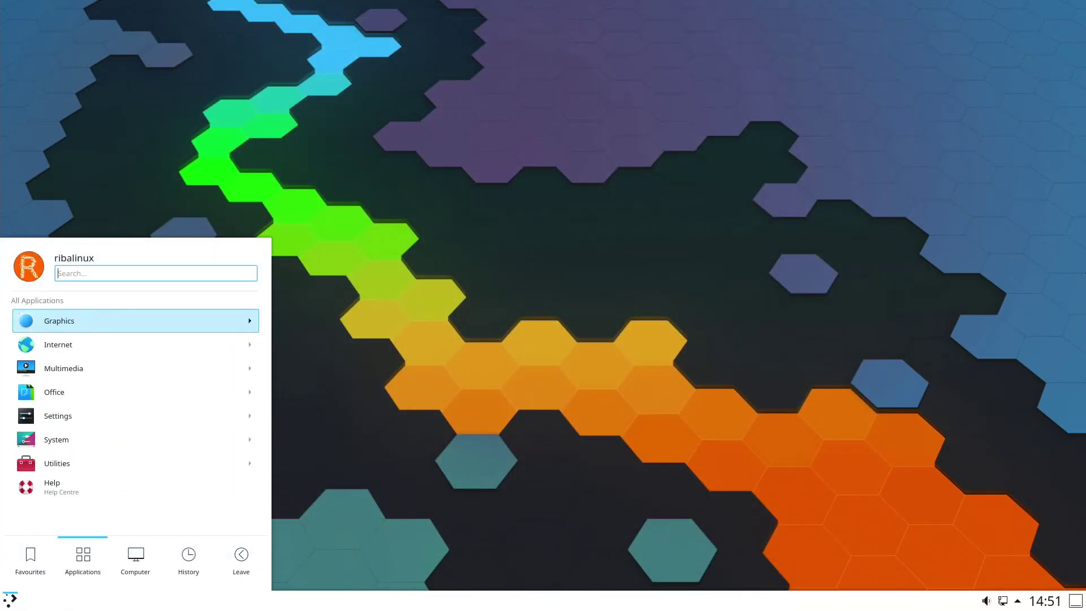
left_click(254, 370)
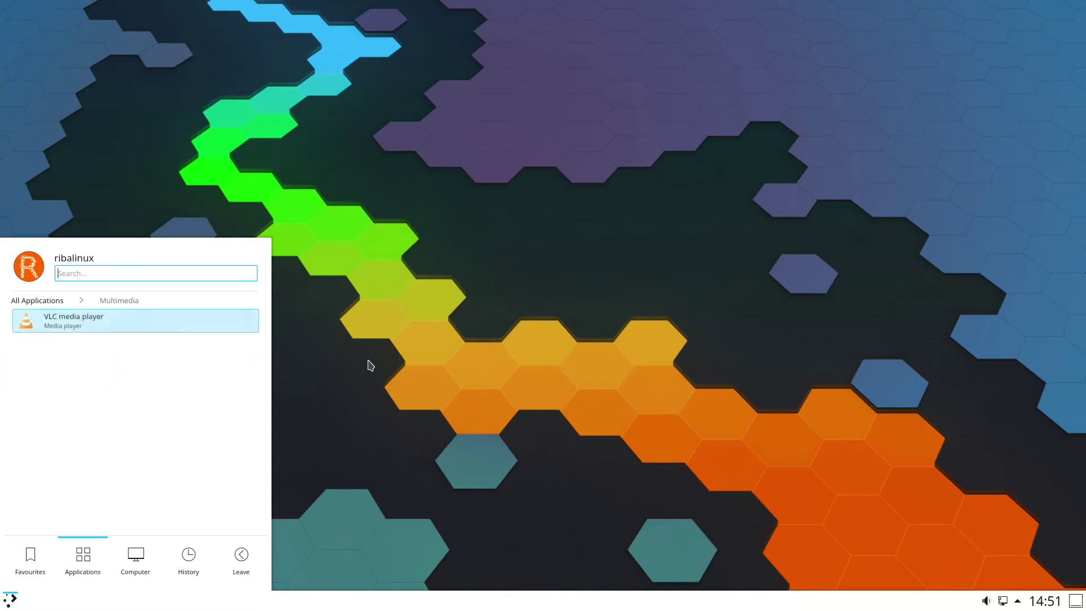
left_click(250, 317)
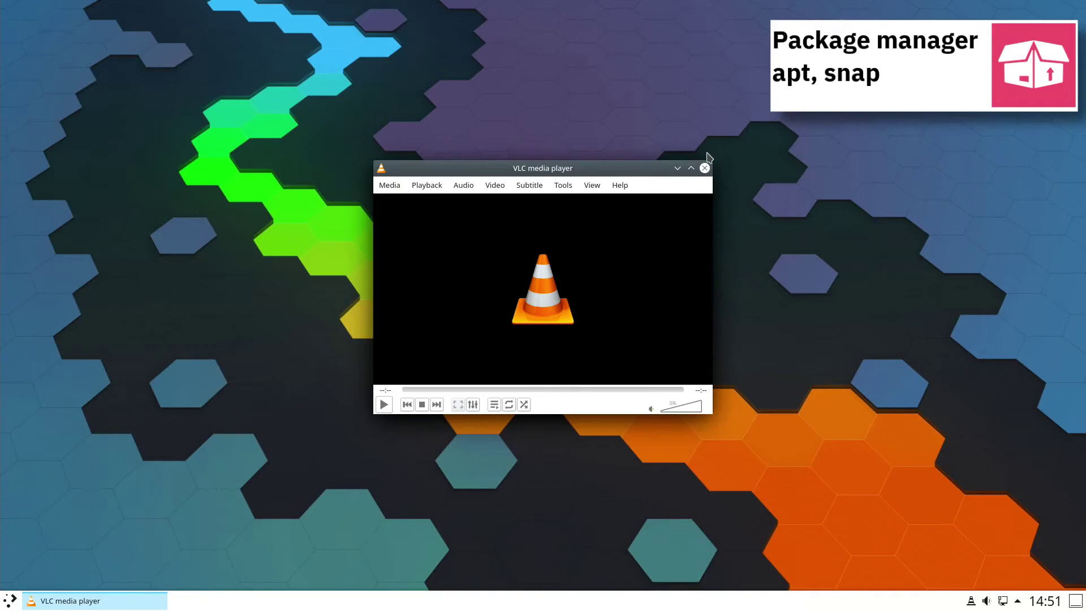
left_click(705, 168)
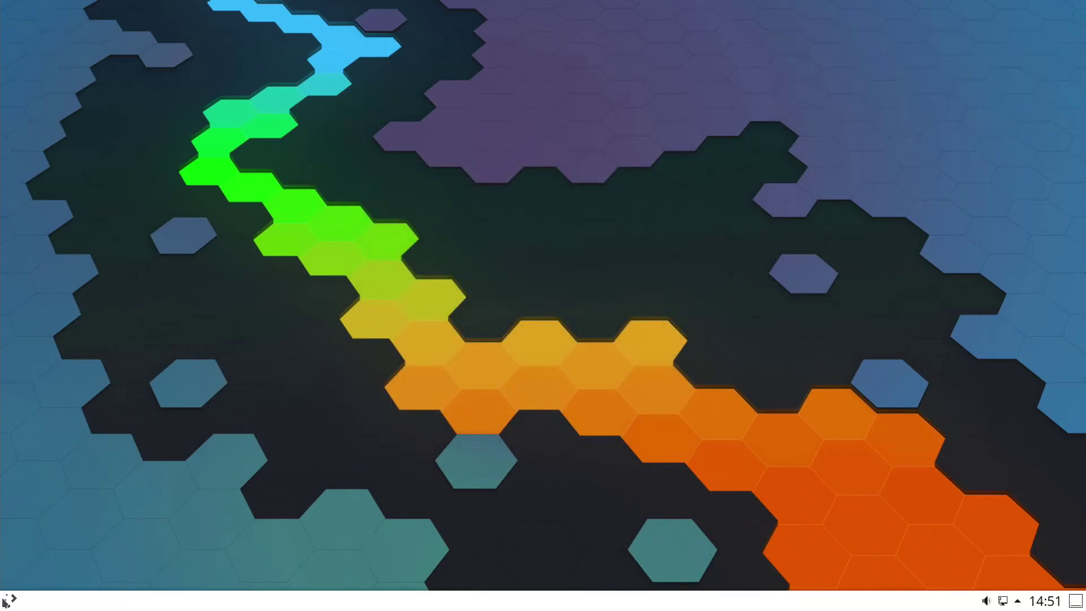
Launch Okular from the Office category of the application launcher, view its window in the middle of the desktop and close it.
left_click(6, 602)
left_click(82, 568)
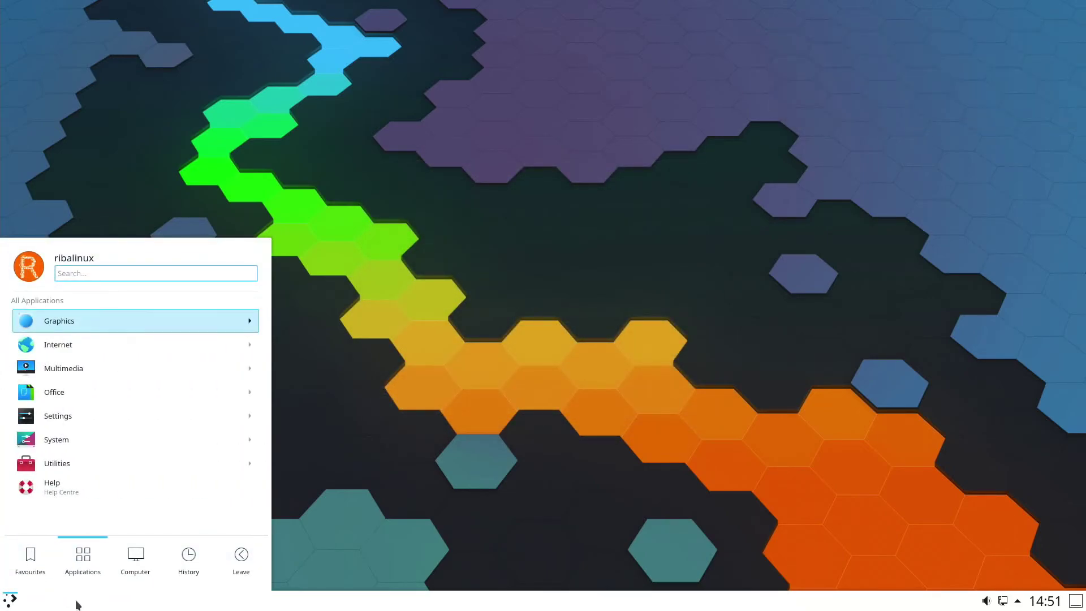
left_click(252, 392)
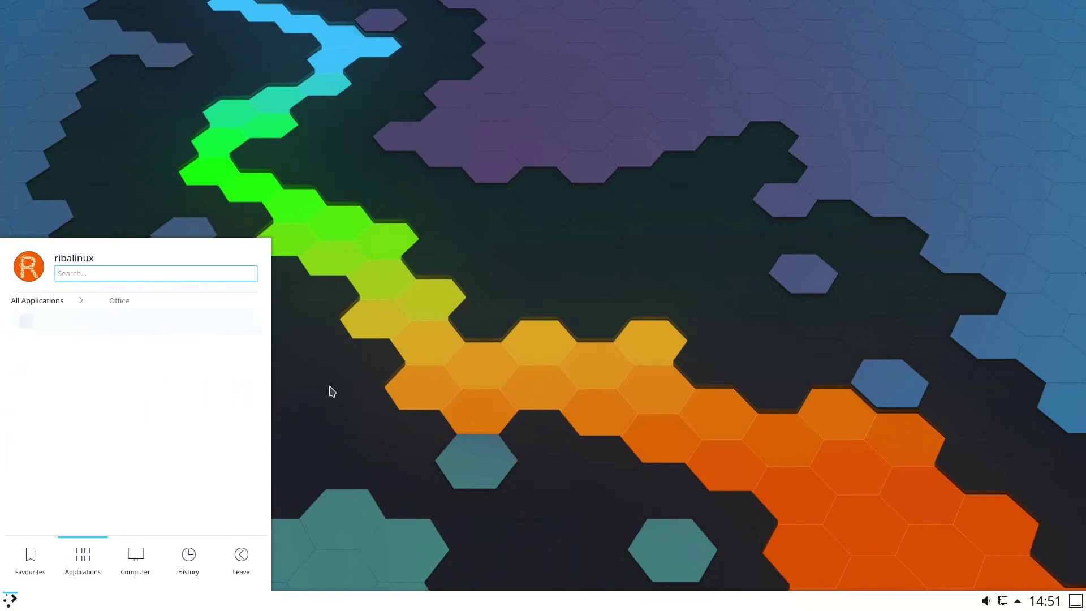
left_click(253, 321)
left_click_drag(216, 13, 601, 120)
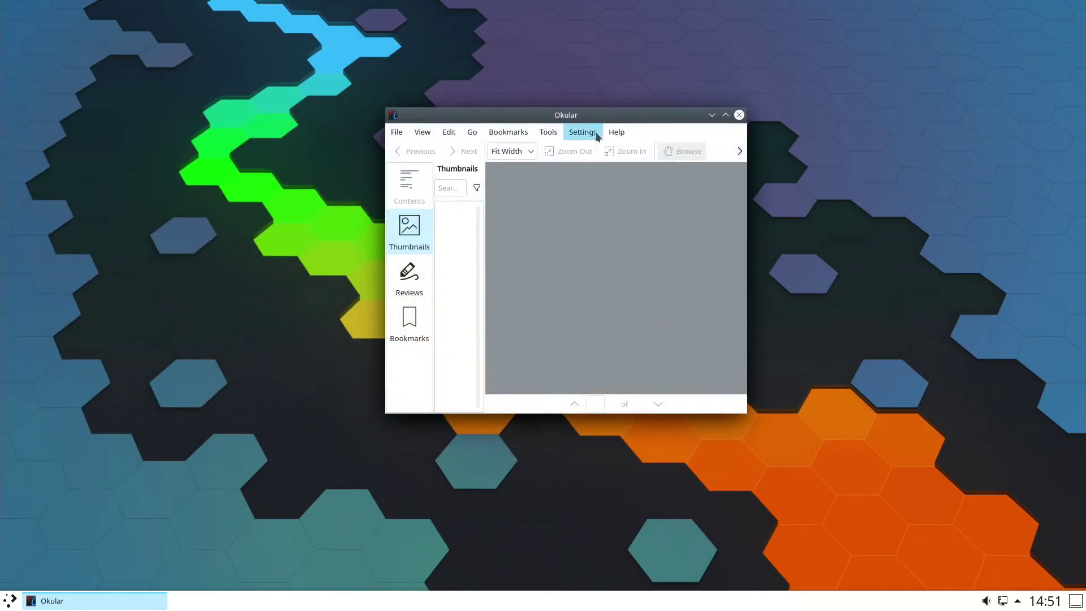
left_click(741, 115)
Look through the applications in the Settings category of the application launcher.
left_click(10, 601)
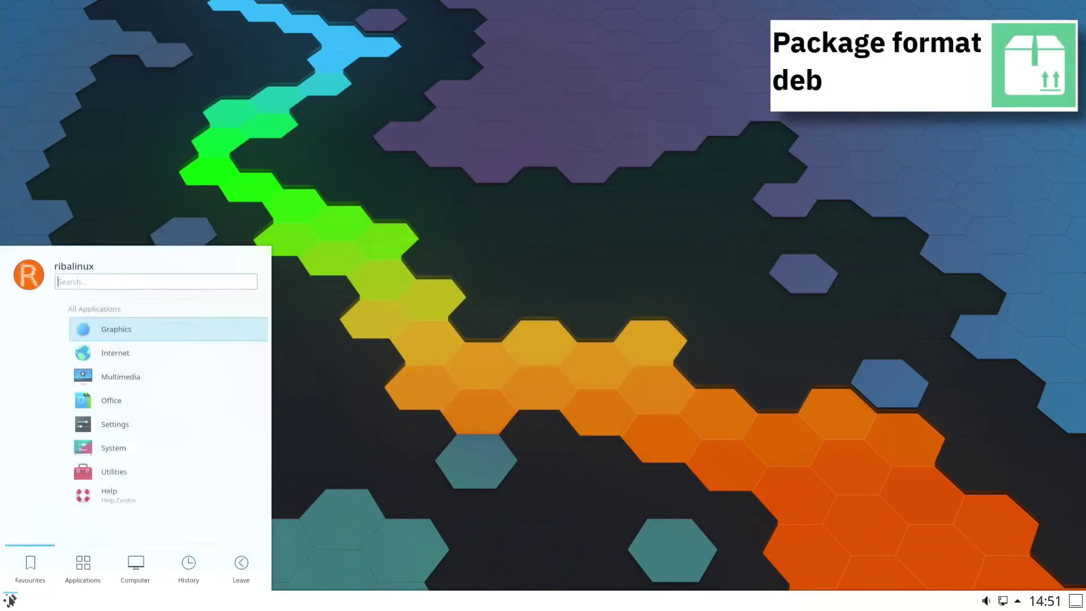
left_click(71, 575)
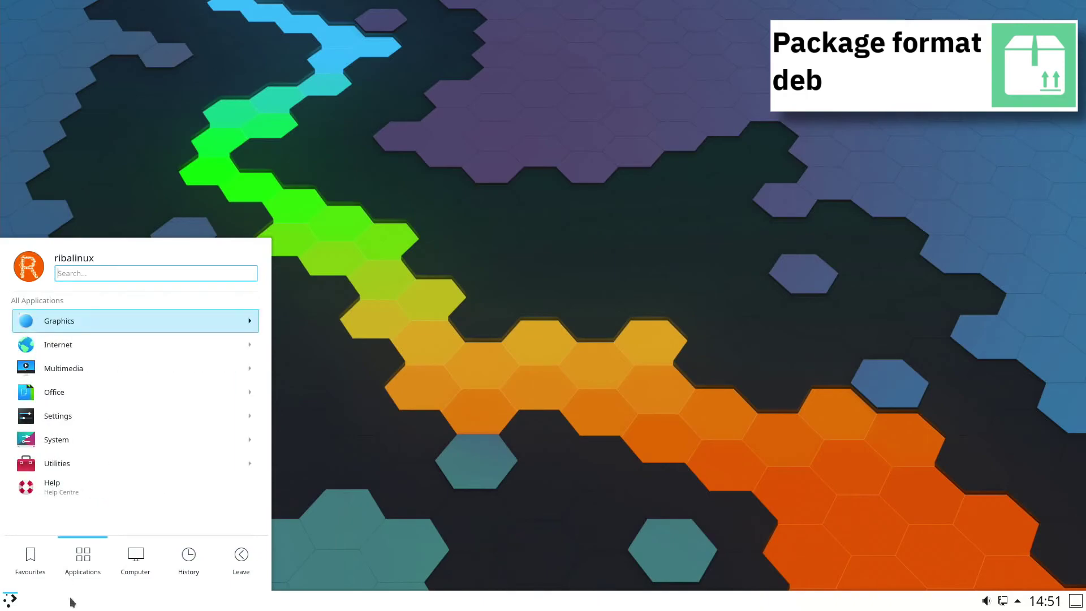
left_click(249, 417)
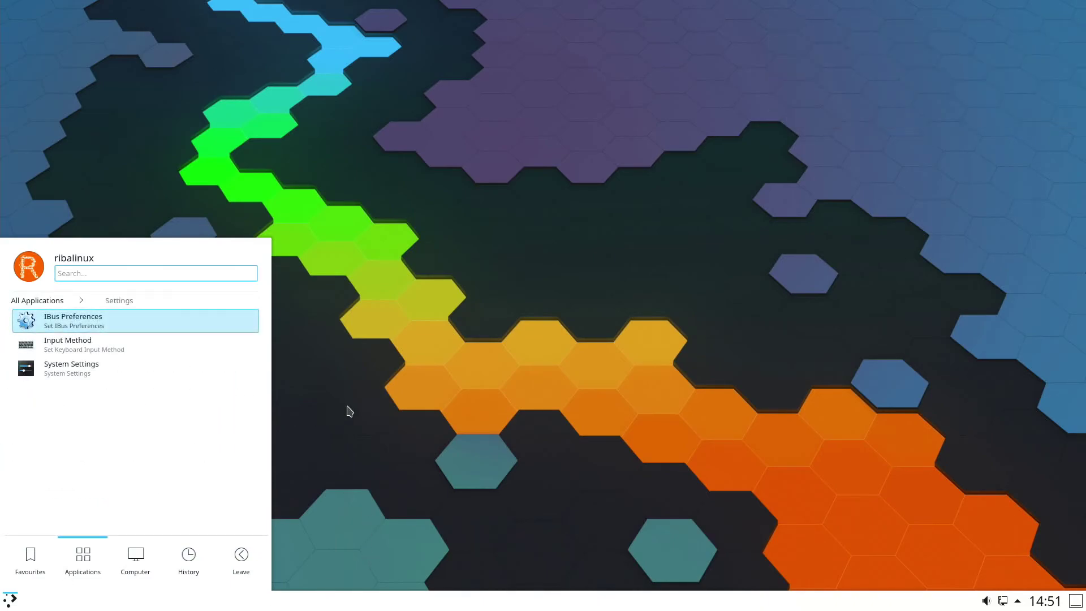
Launch the Discover software centre from the System category, view its Featured page and close it.
left_click(59, 302)
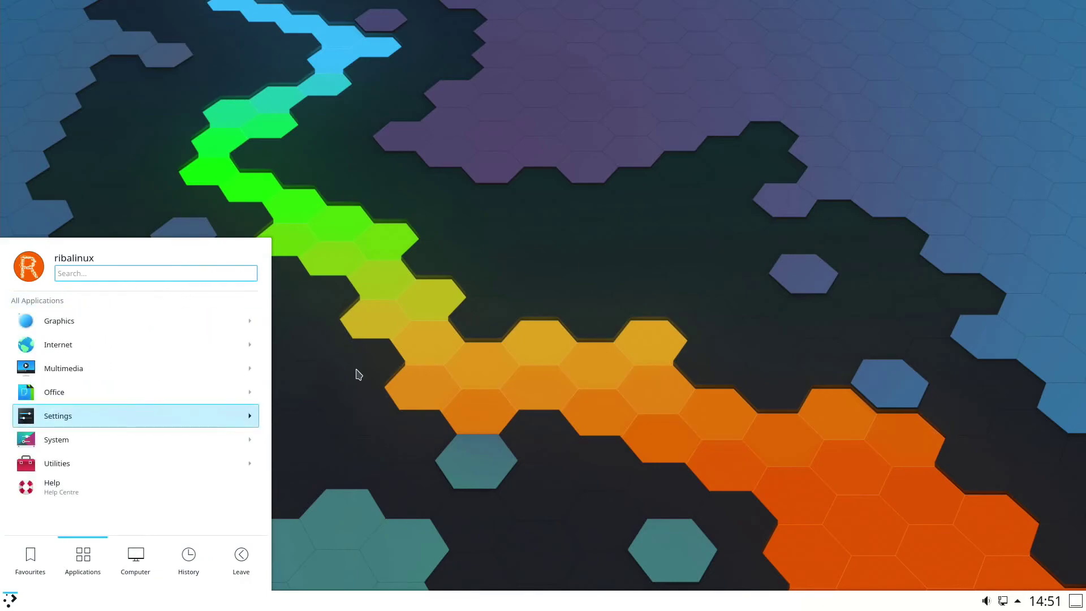
left_click(246, 443)
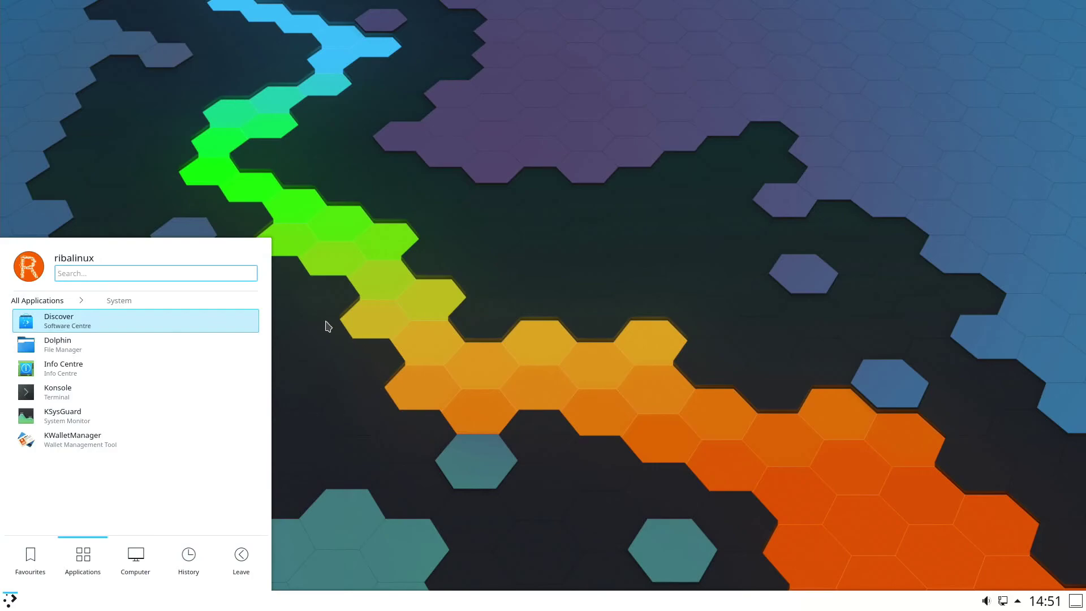
left_click(247, 323)
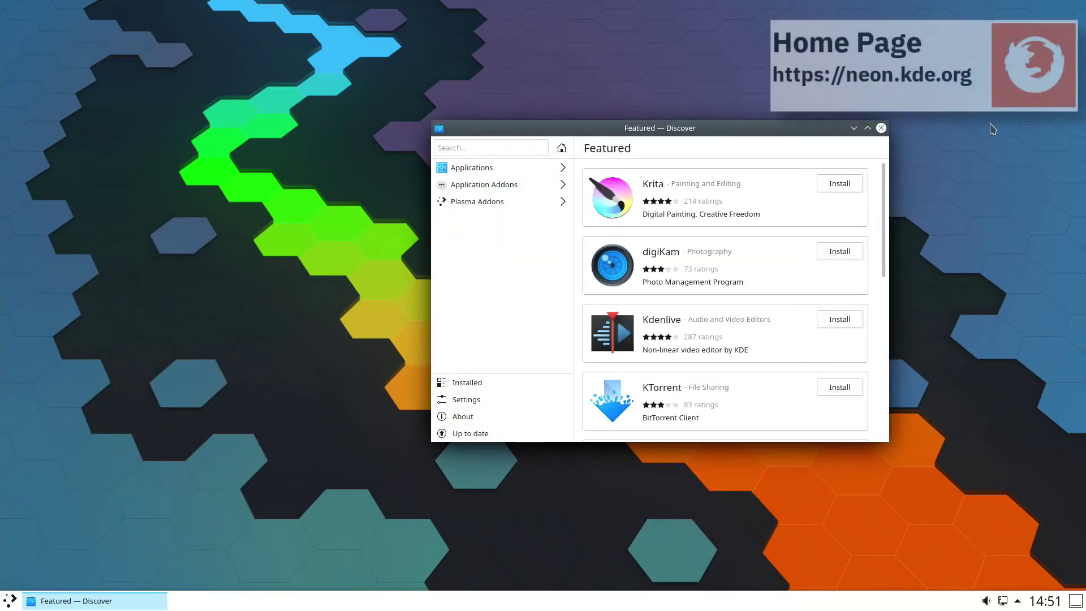
left_click(881, 128)
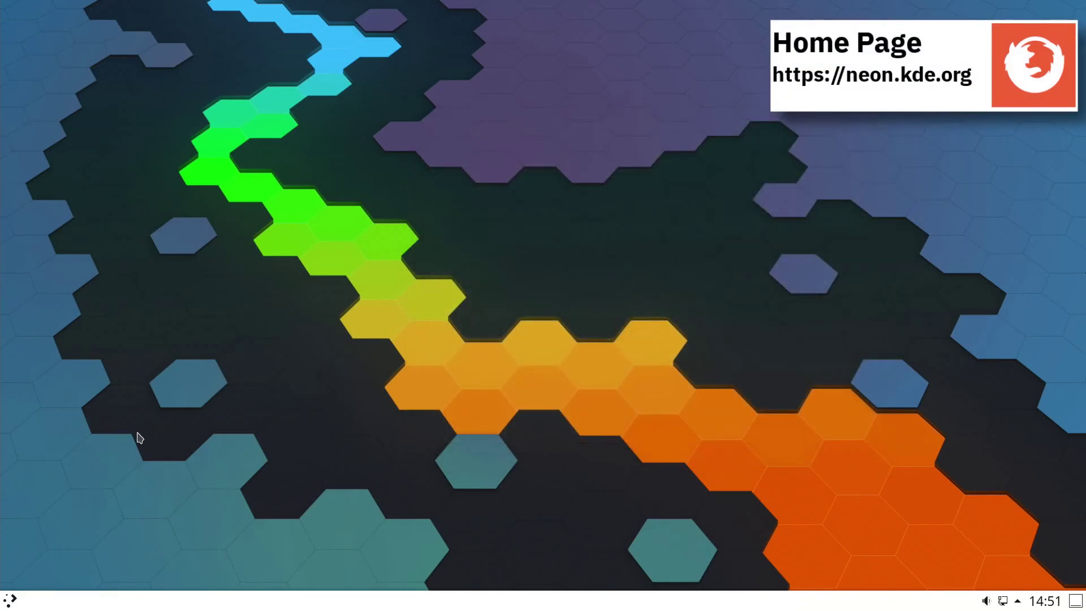
Launch the KWrite text editor from the Utilities category of the application launcher, view its window in the middle of the desktop and close it.
left_click(10, 599)
left_click(73, 570)
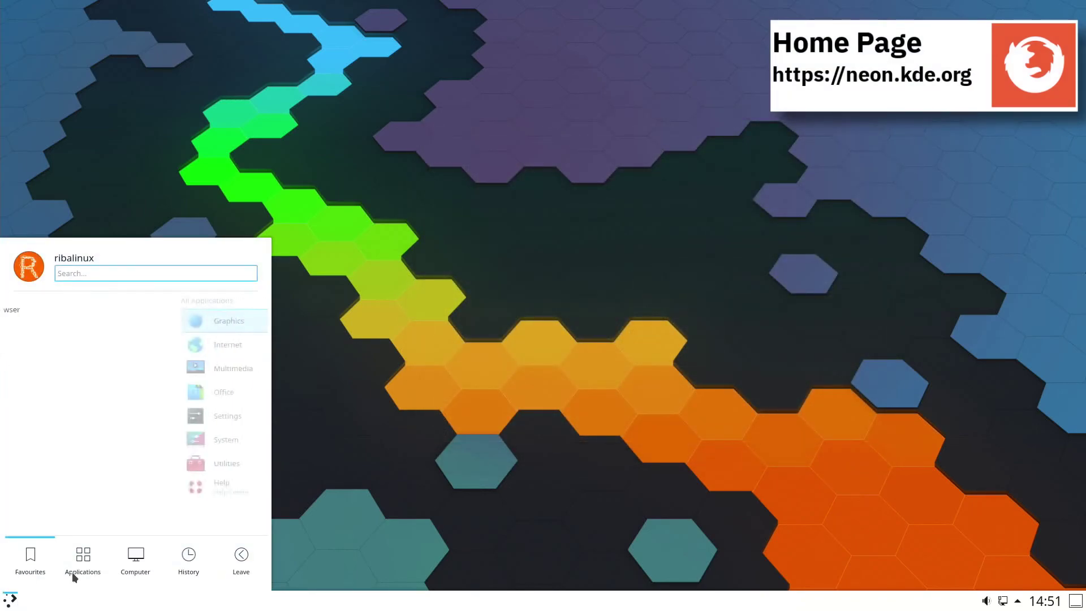
left_click(250, 465)
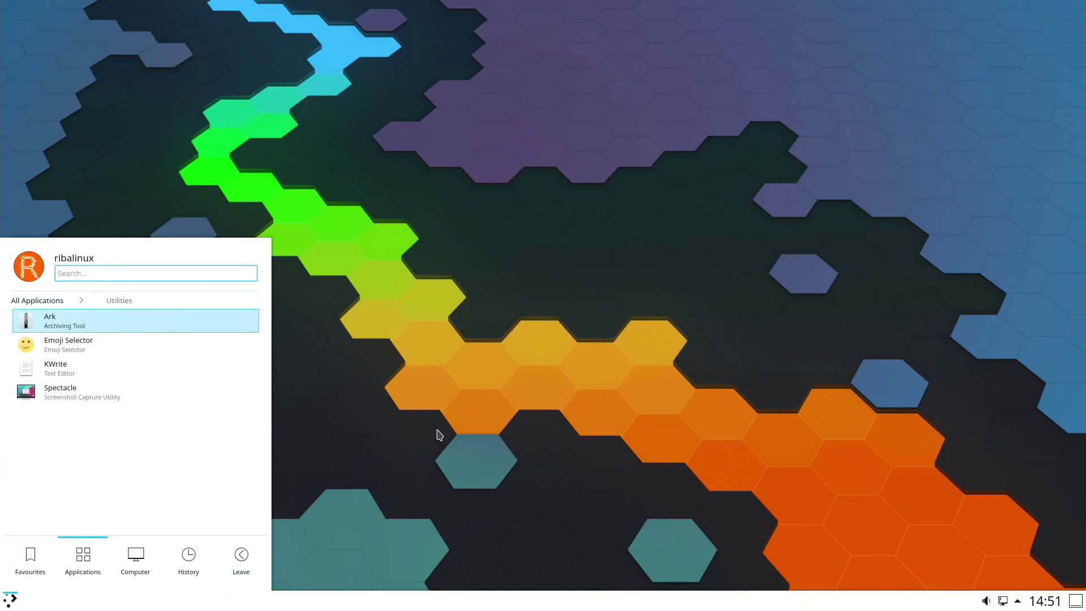
left_click(232, 362)
left_click_drag(222, 20, 640, 193)
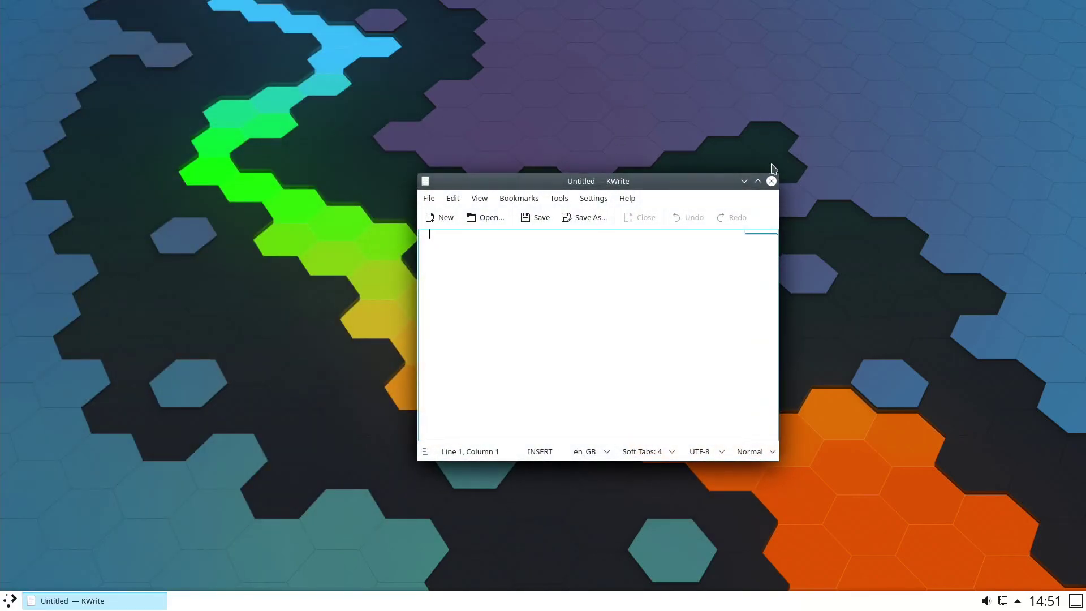
left_click(771, 181)
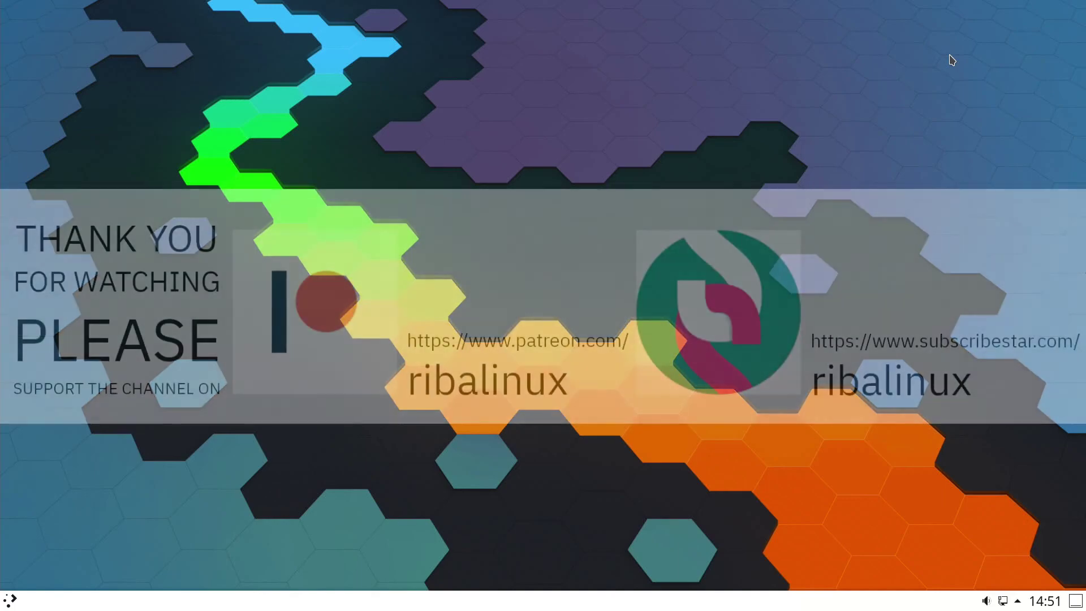